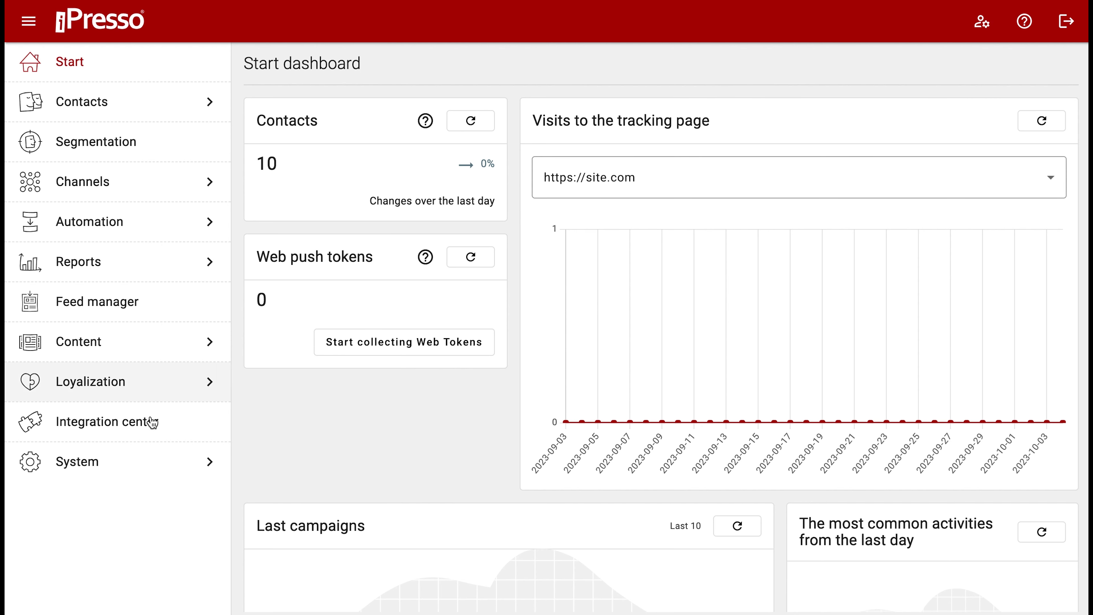
left_click(136, 457)
left_click(145, 553)
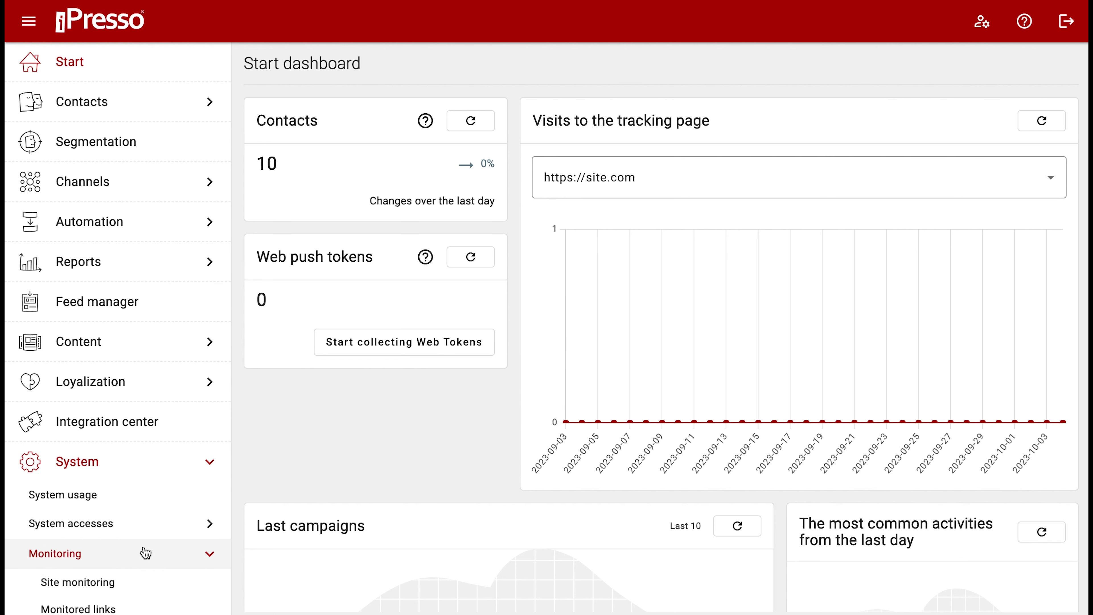
left_click(147, 583)
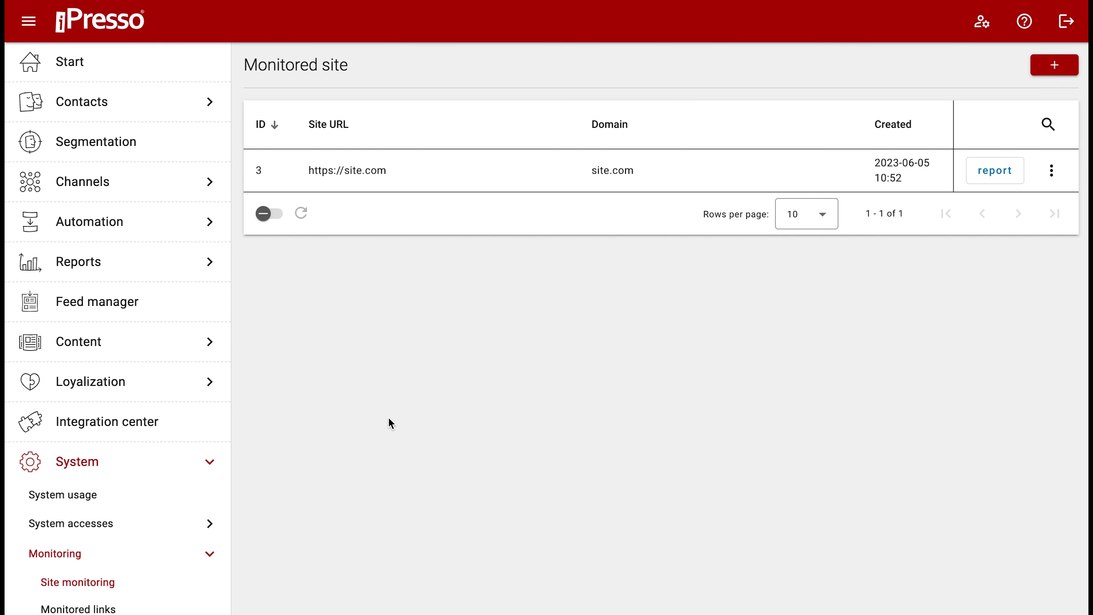
left_click(1061, 177)
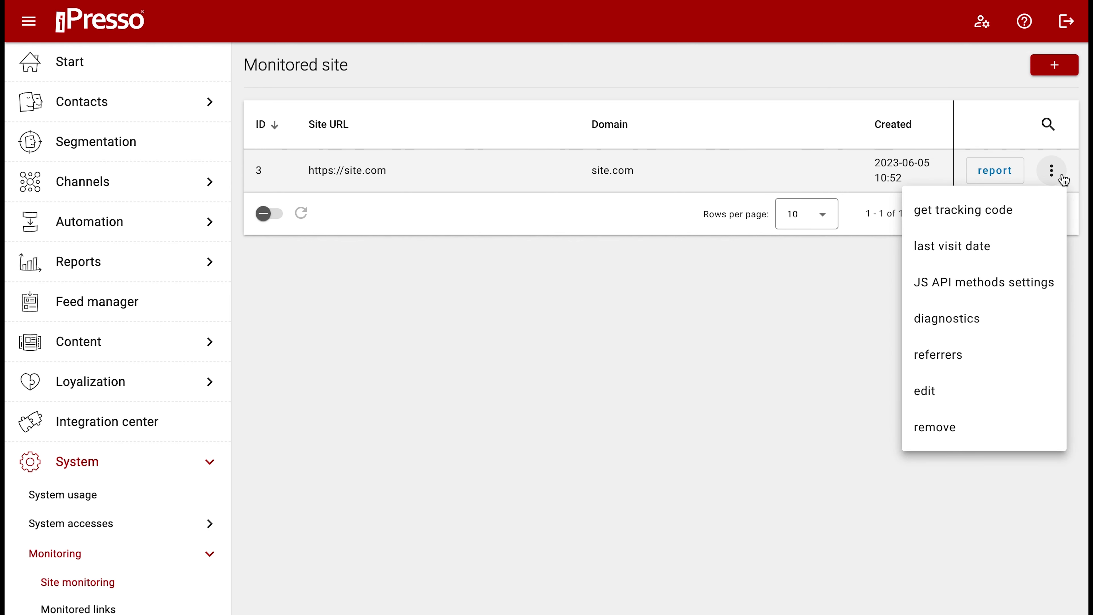
left_click(1034, 281)
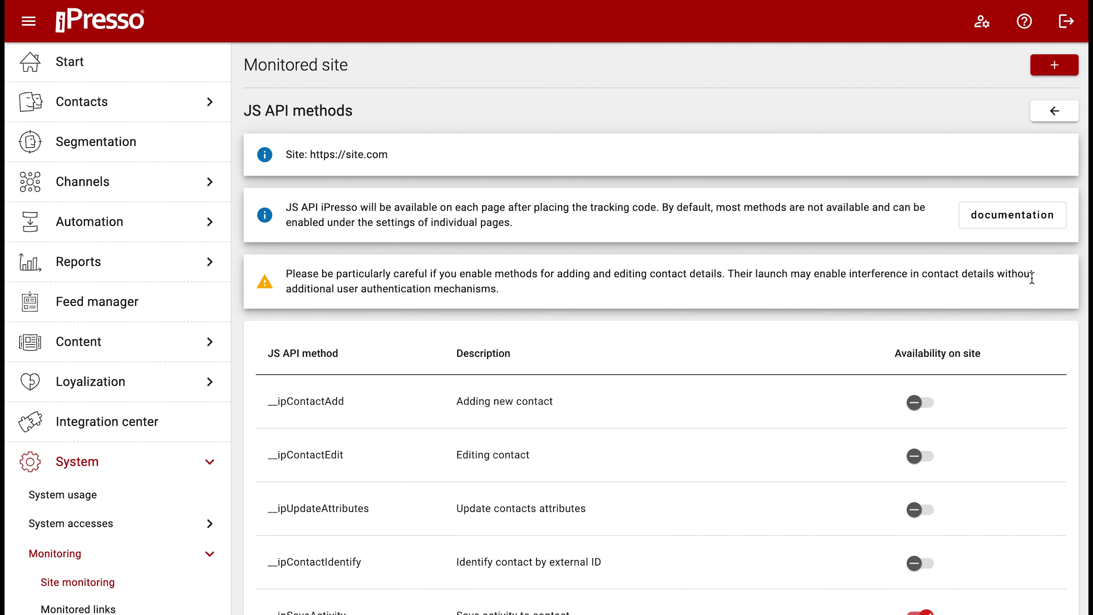
Enable the __ipSaveFrameClick method for saving recommendation frame clicks on the site and save the settings
scroll(826, 357, "down", 15)
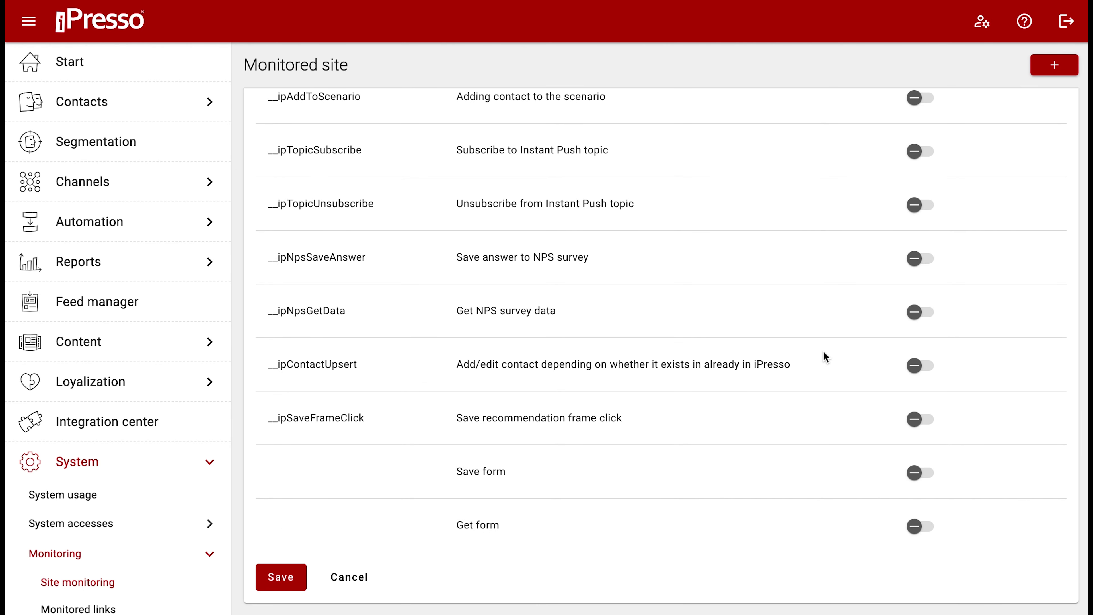
left_click(925, 425)
left_click(297, 582)
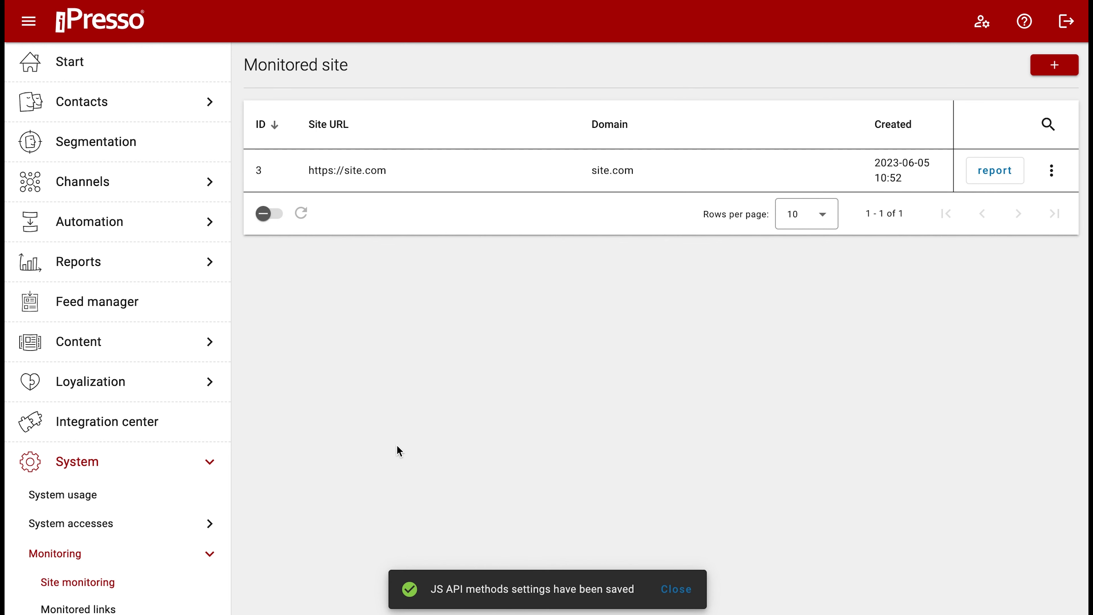
Start creating a new recommendation frame from the content section
left_click(84, 63)
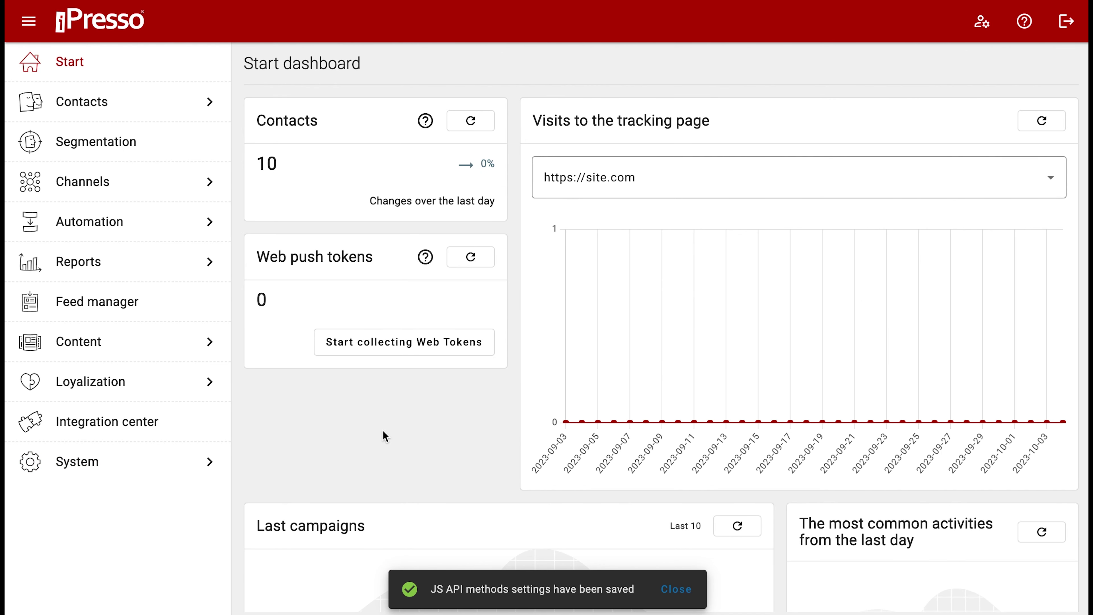
left_click(196, 347)
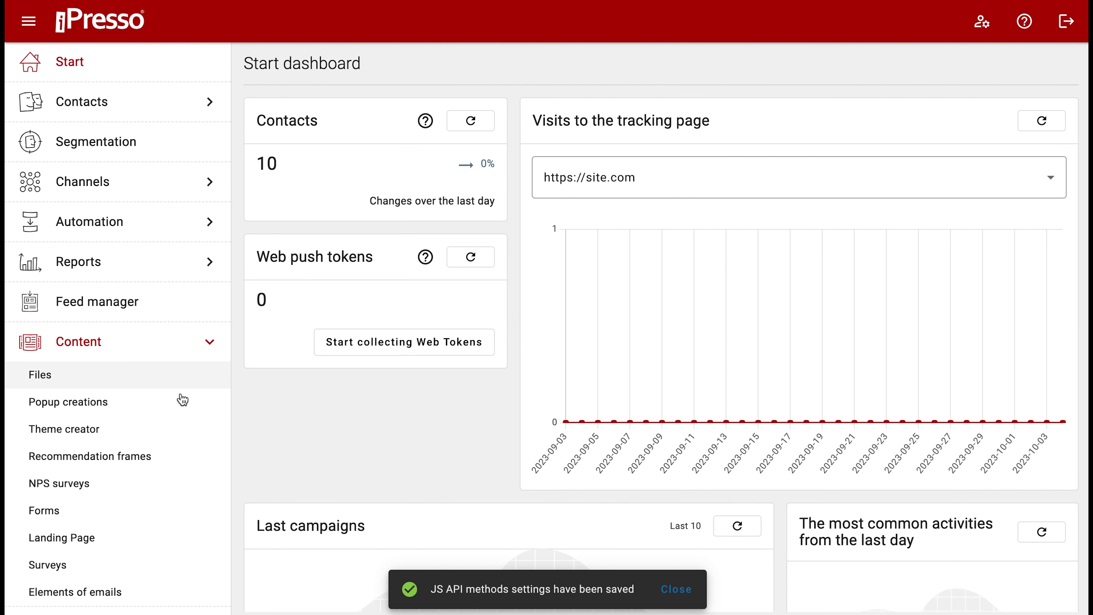
left_click(147, 456)
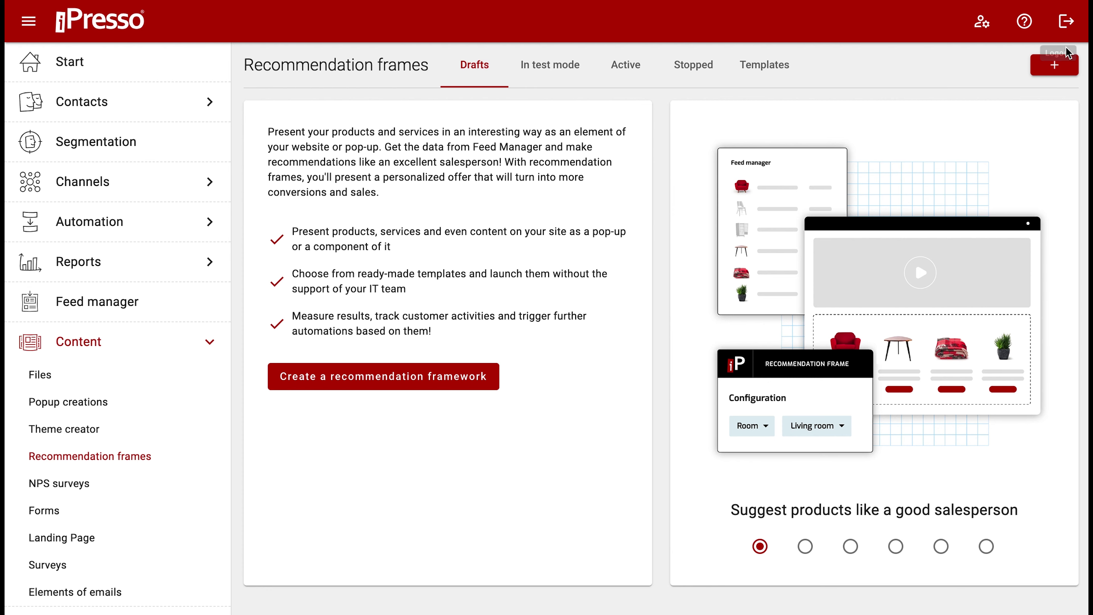
left_click(1044, 76)
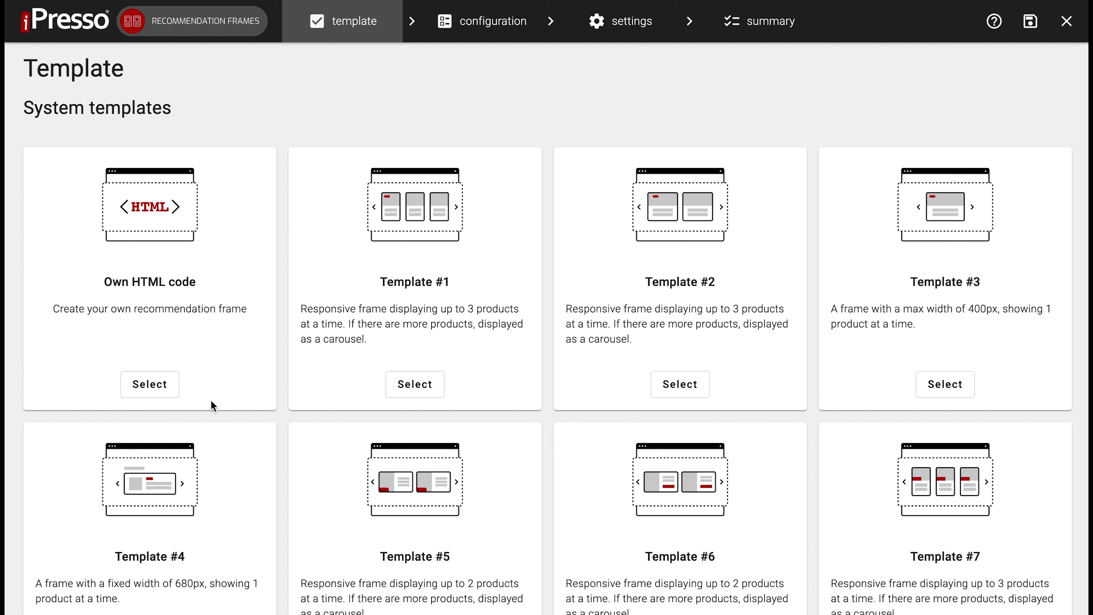
Look into the Own HTML code option, return to the template choice and select Template #1 for the frame
left_click(151, 386)
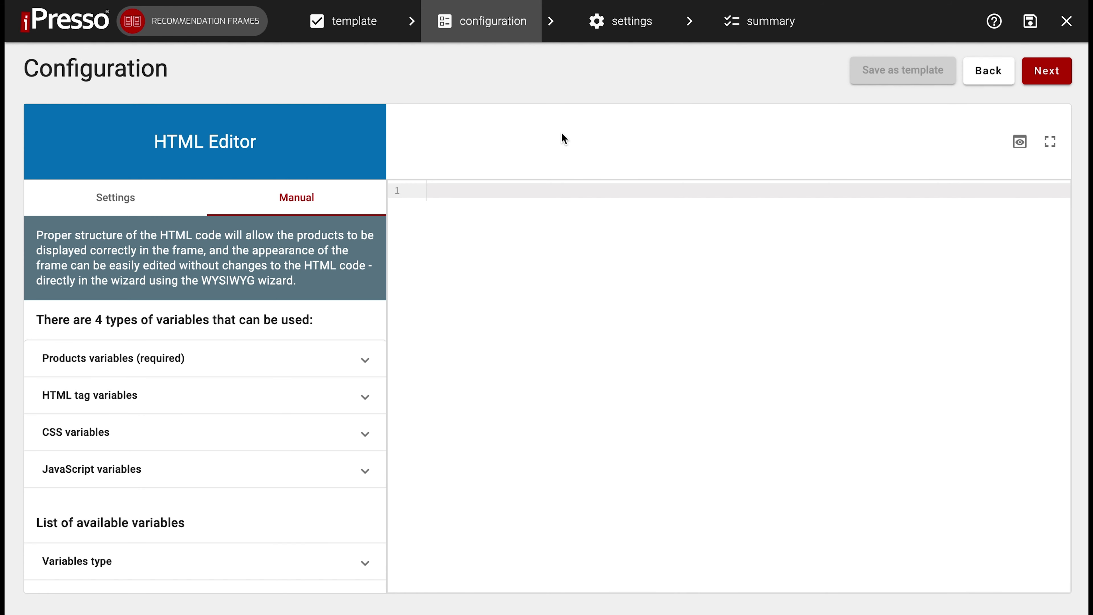
left_click(364, 32)
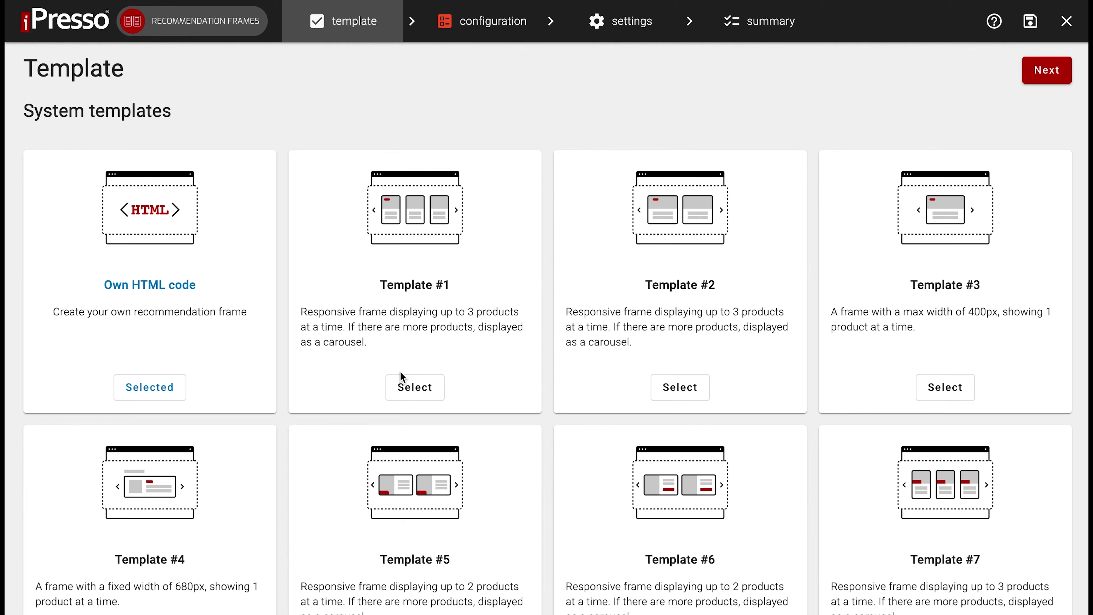
left_click(413, 385)
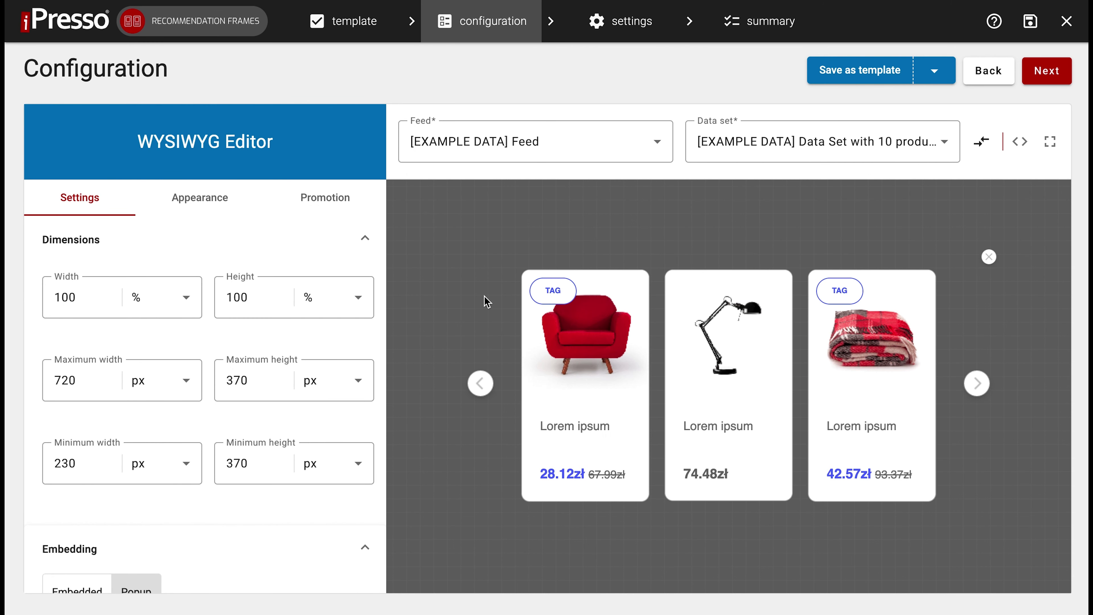
Set the frame's feed to Furniture store and its data set to Accessories on sale
left_click(634, 142)
left_click(506, 330)
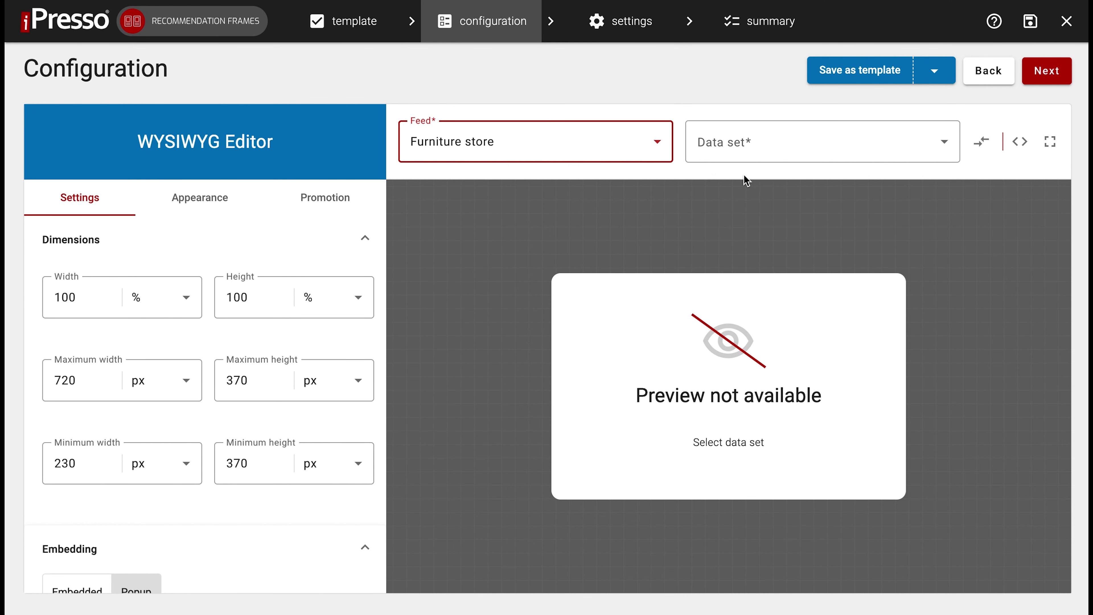
left_click(739, 151)
left_click(749, 184)
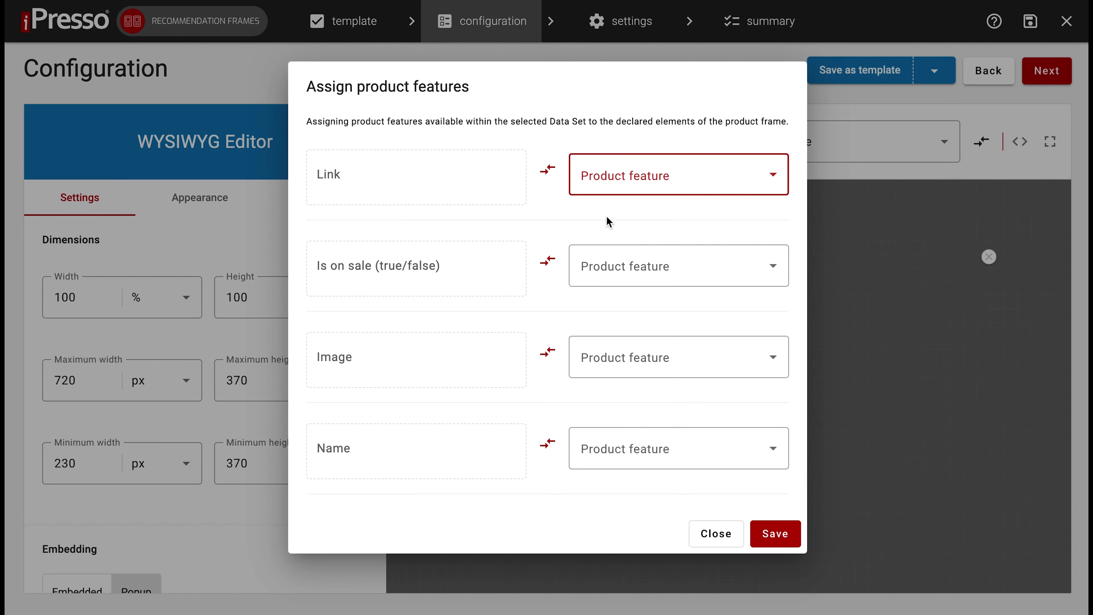
Assign the Product page feature to the Link element and the Sale feature to Is on sale (true/false)
left_click(619, 176)
scroll(647, 308, "down", 3)
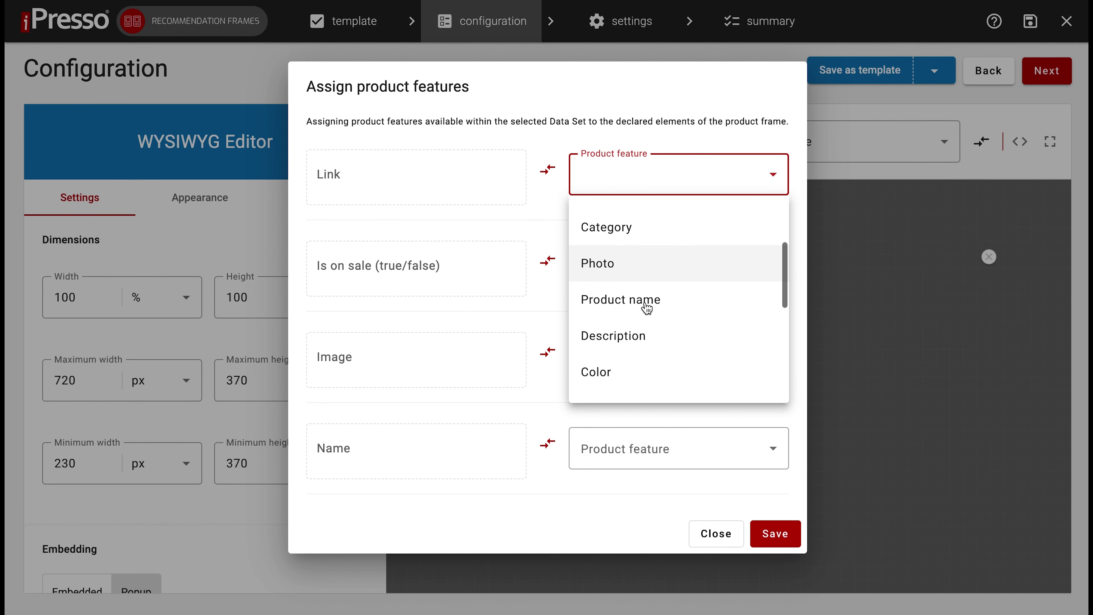
scroll(647, 307, "down", 6)
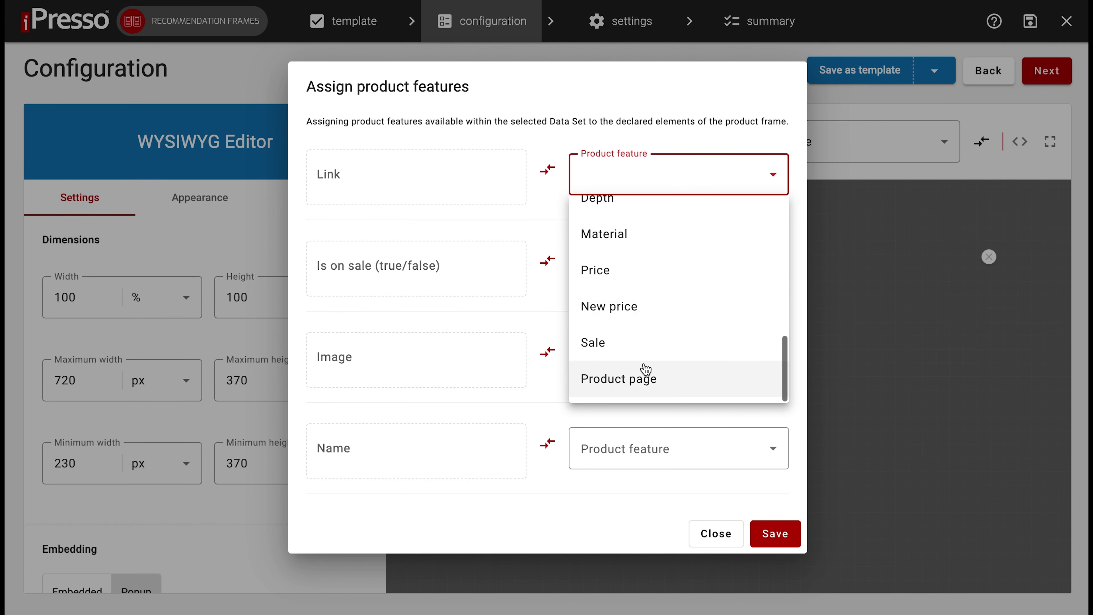
left_click(646, 369)
left_click(641, 285)
scroll(628, 387, "down", 2)
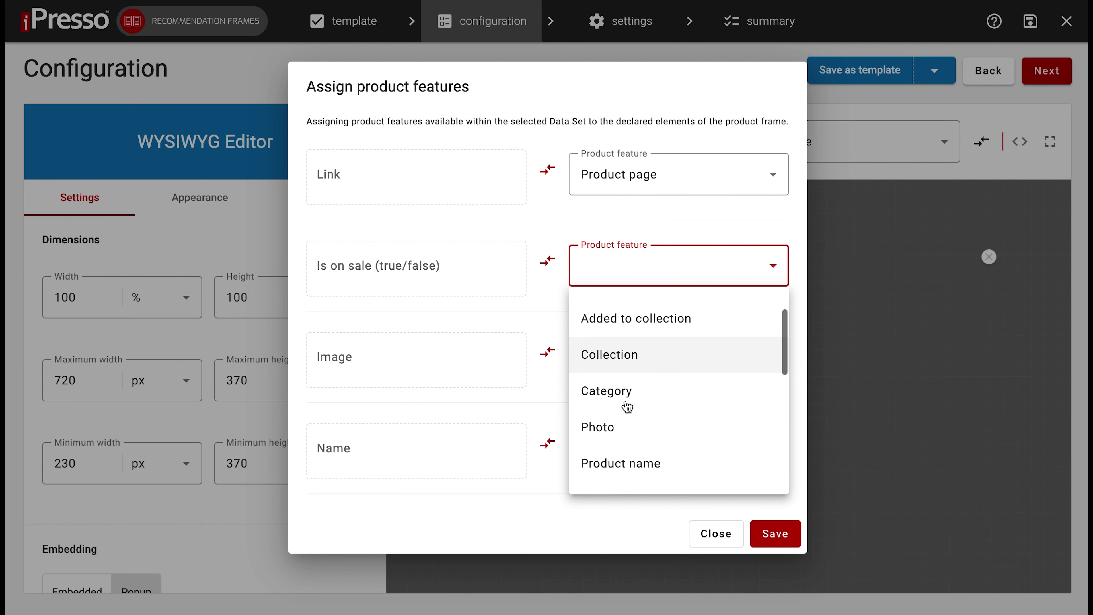
scroll(627, 406, "down", 3)
left_click(612, 446)
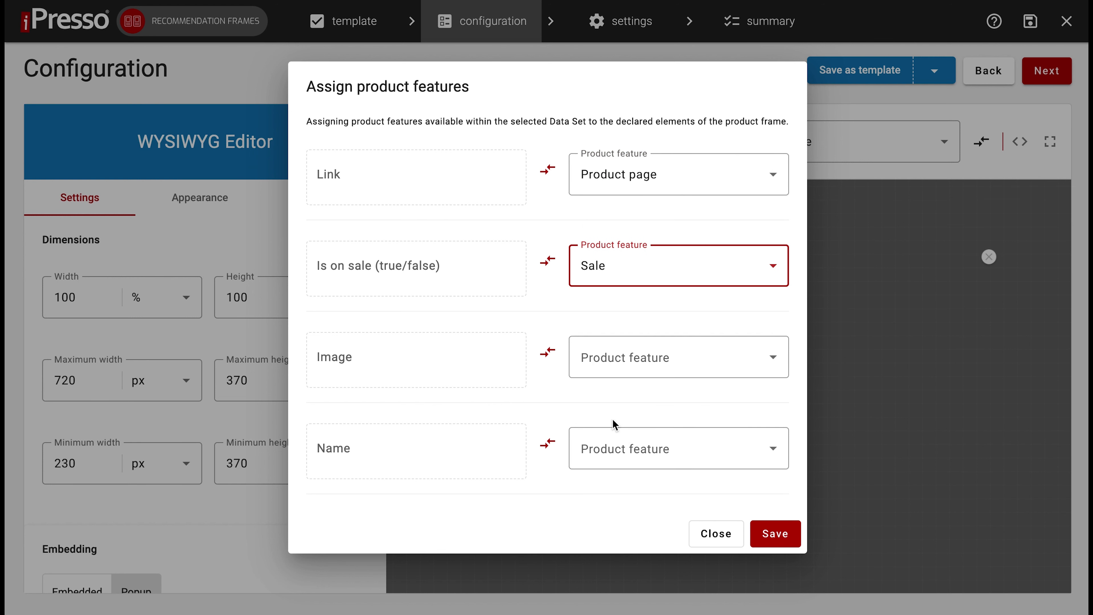
Assign the Photo feature to the Image element and the Product name feature to the Name element
left_click(628, 372)
scroll(646, 427, "down", 3)
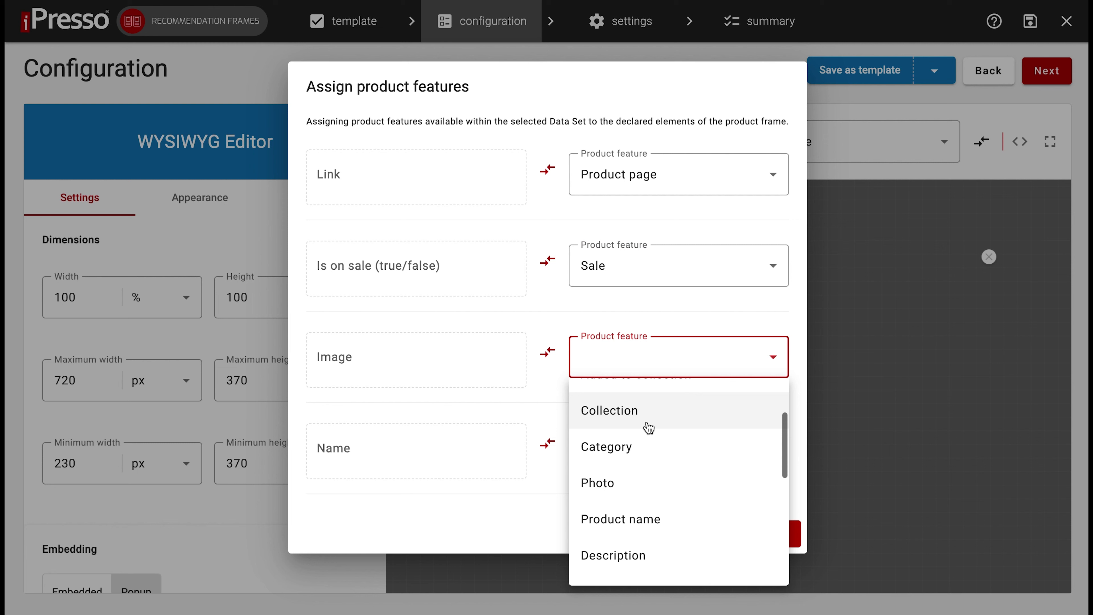
left_click(619, 483)
left_click(628, 453)
scroll(645, 406, "down", 3)
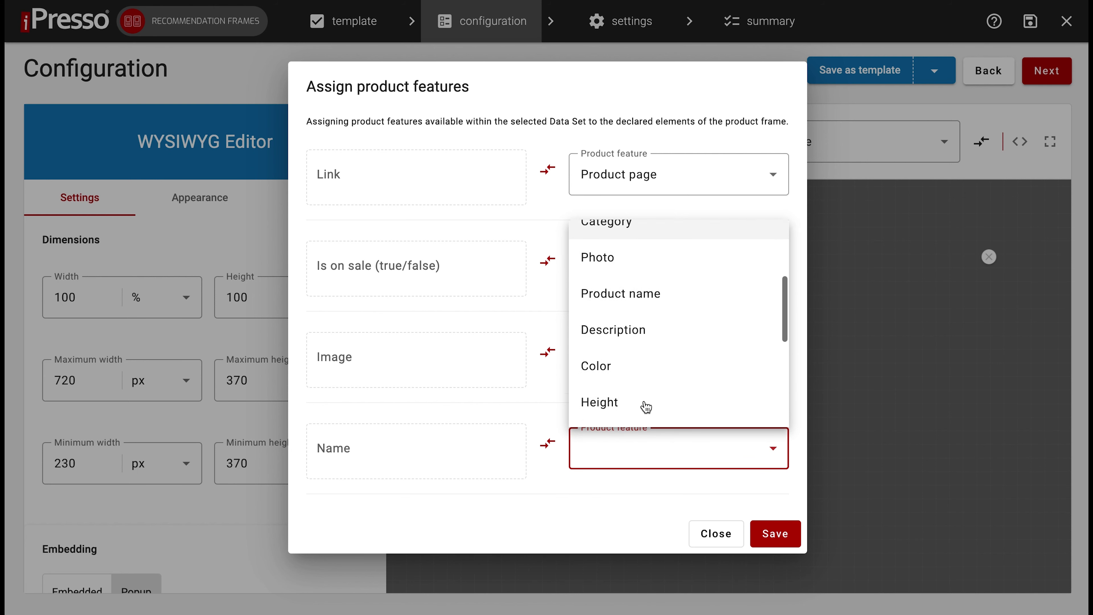
left_click(631, 276)
Assign the New price feature to the Promotion price element
scroll(642, 372, "down", 3)
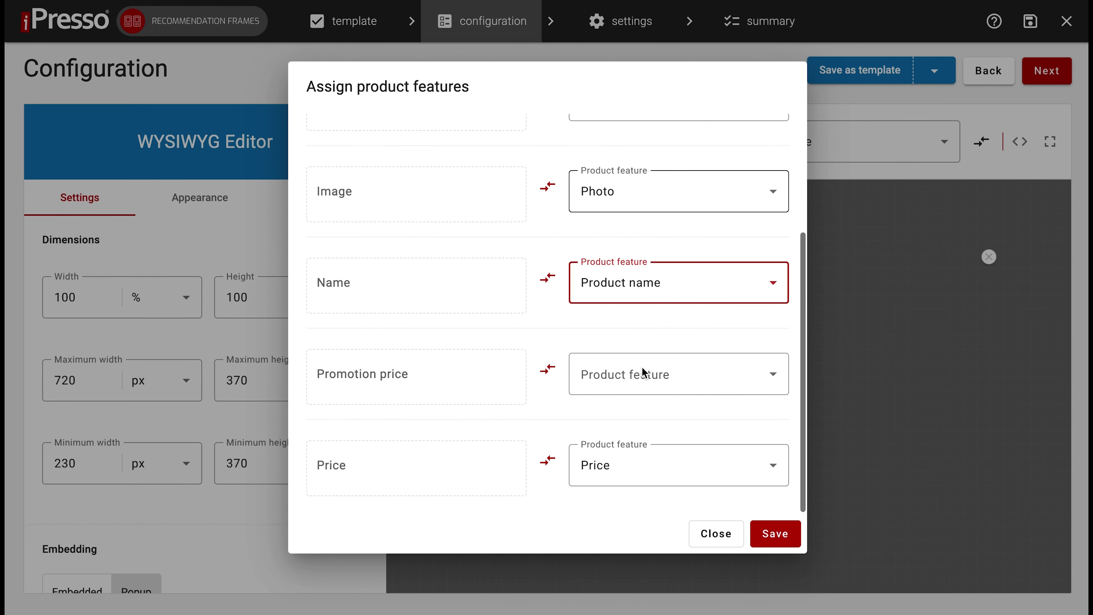
left_click(644, 373)
scroll(646, 488, "down", 3)
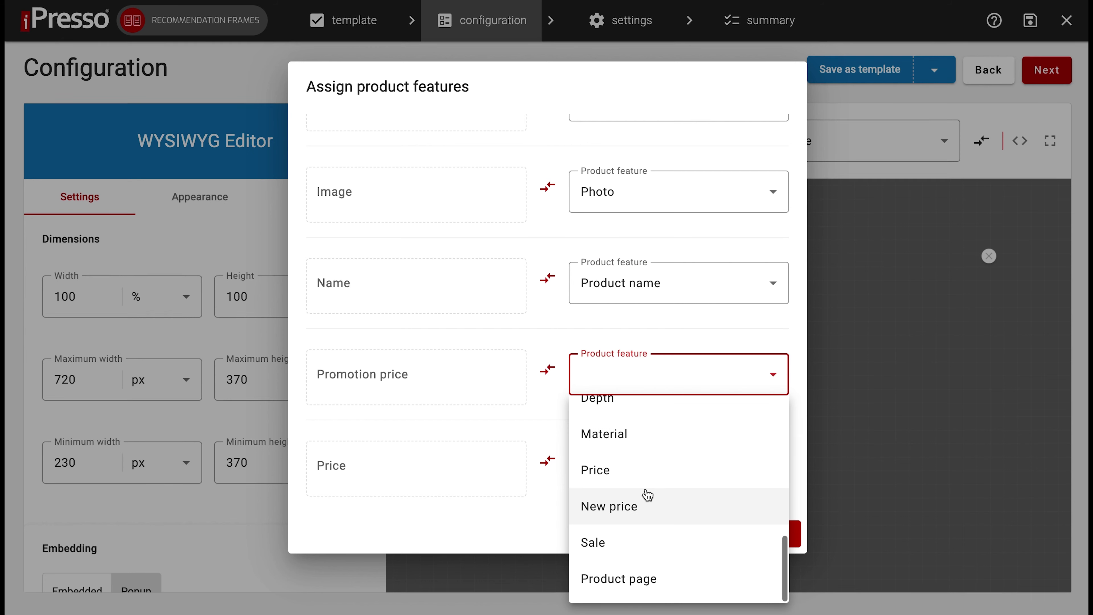
left_click(647, 509)
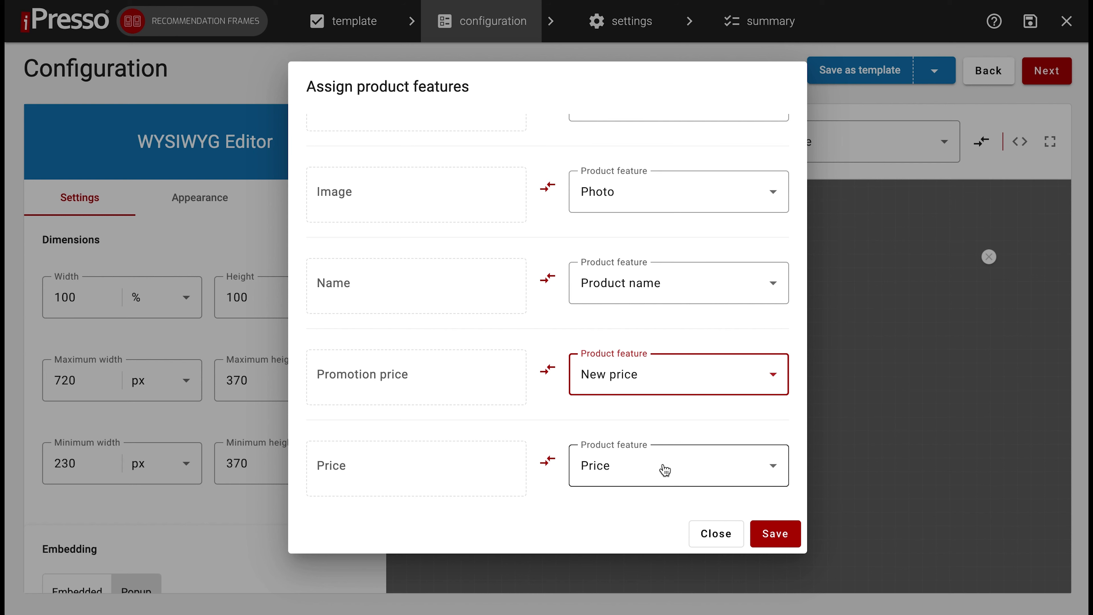
Set the Price element's product feature to Skip and save the feature assignments
left_click(665, 470)
scroll(656, 351, "up", 5)
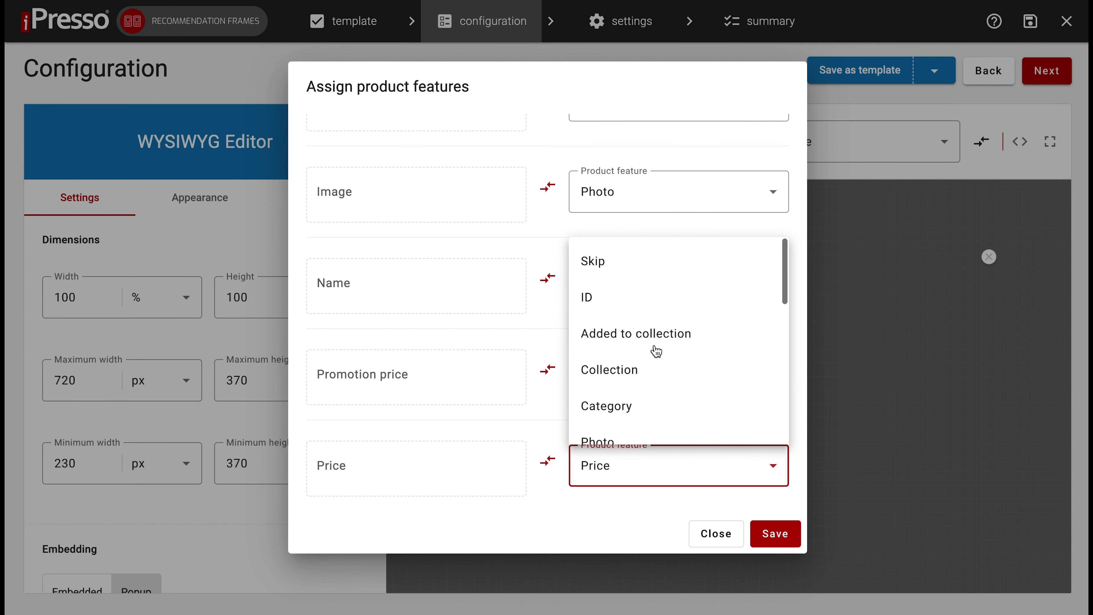
left_click(599, 264)
left_click(774, 532)
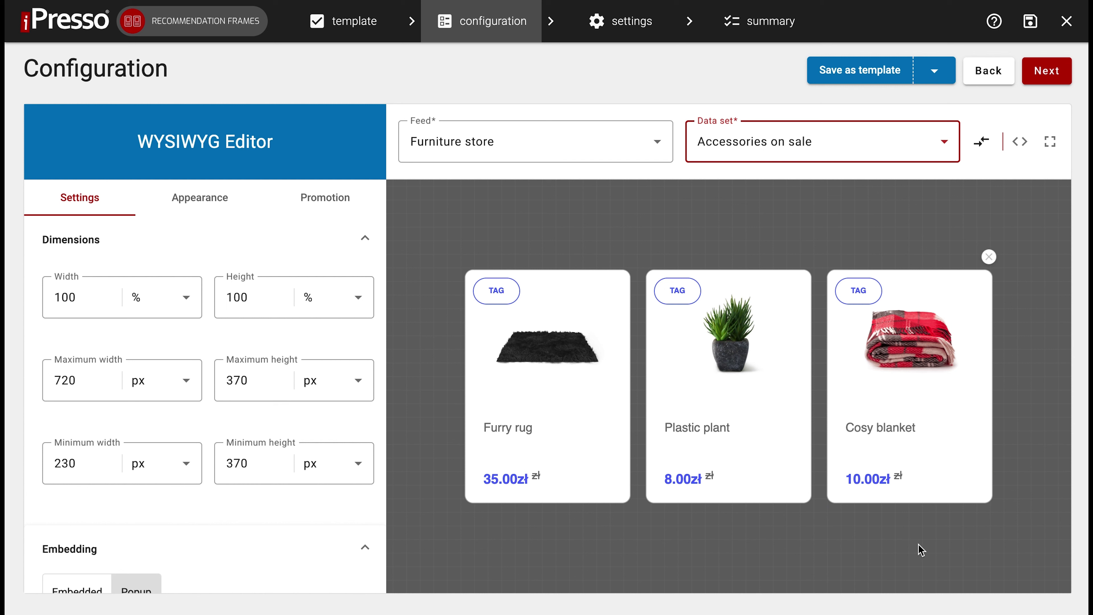
Reopen the product feature assignments, assign the Price feature to the Price element and save
left_click(985, 141)
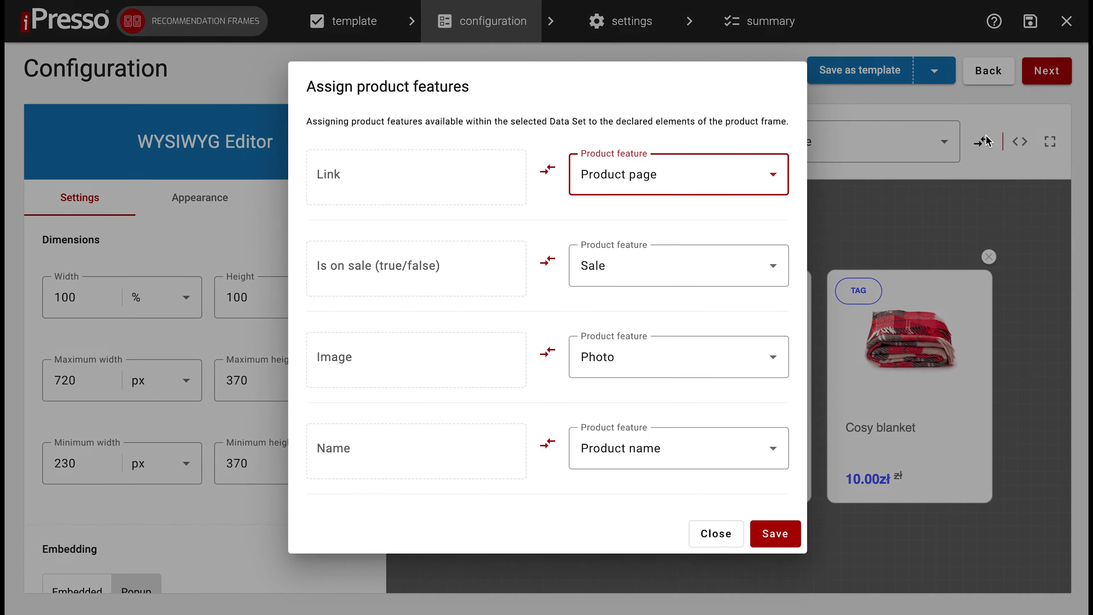
scroll(727, 342, "down", 3)
left_click(673, 479)
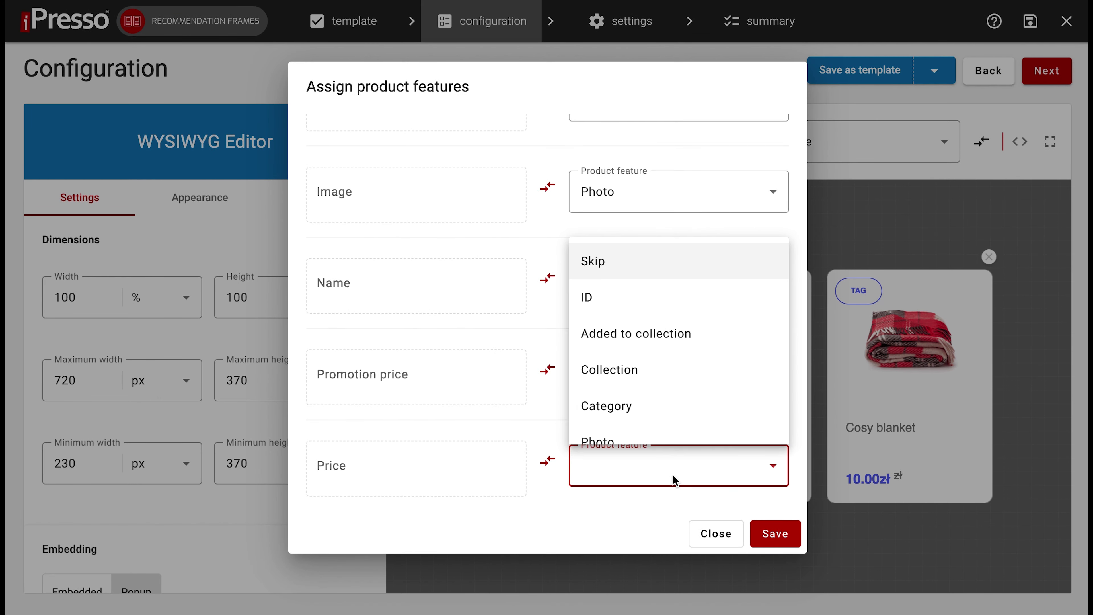
scroll(676, 417, "down", 5)
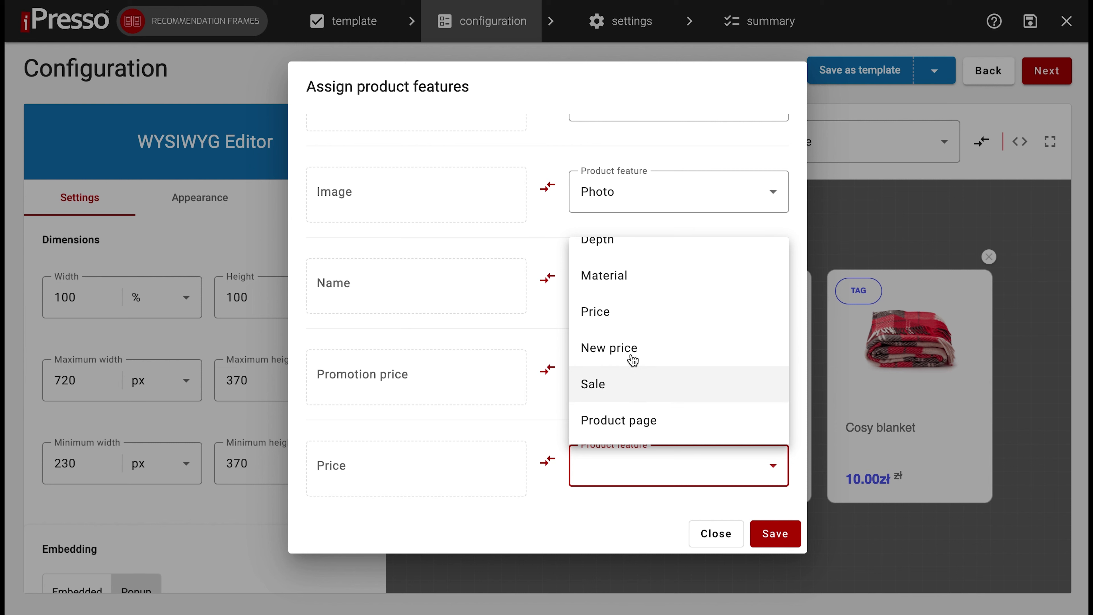
left_click(614, 314)
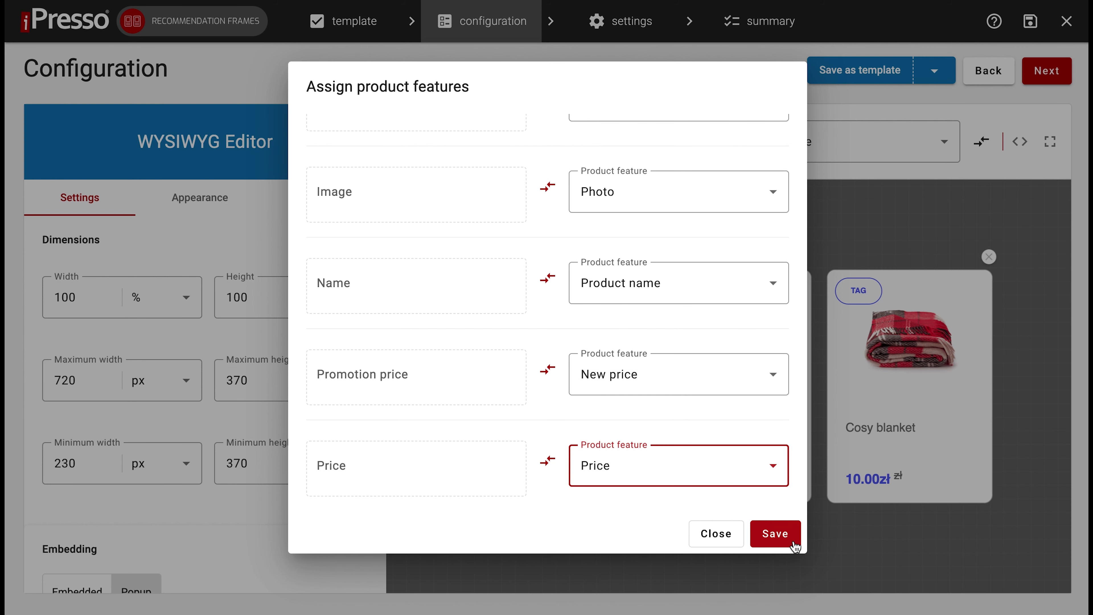
left_click(775, 534)
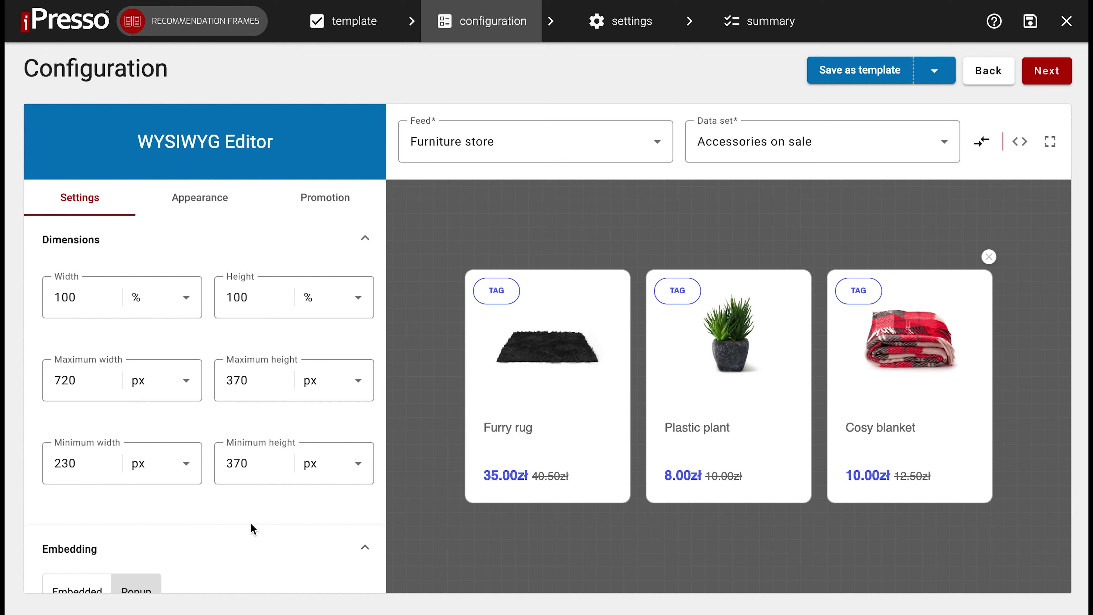
Switch the frame's embedding to Embedded and enter Frame as the HTML selector for its location
scroll(250, 522, "down", 8)
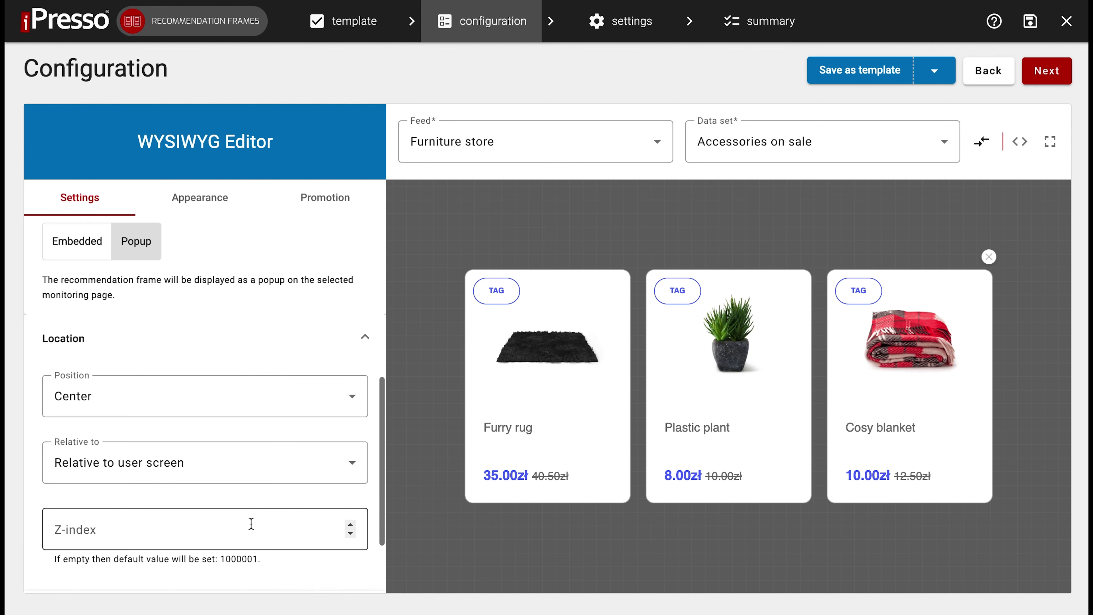
scroll(250, 523, "up", 3)
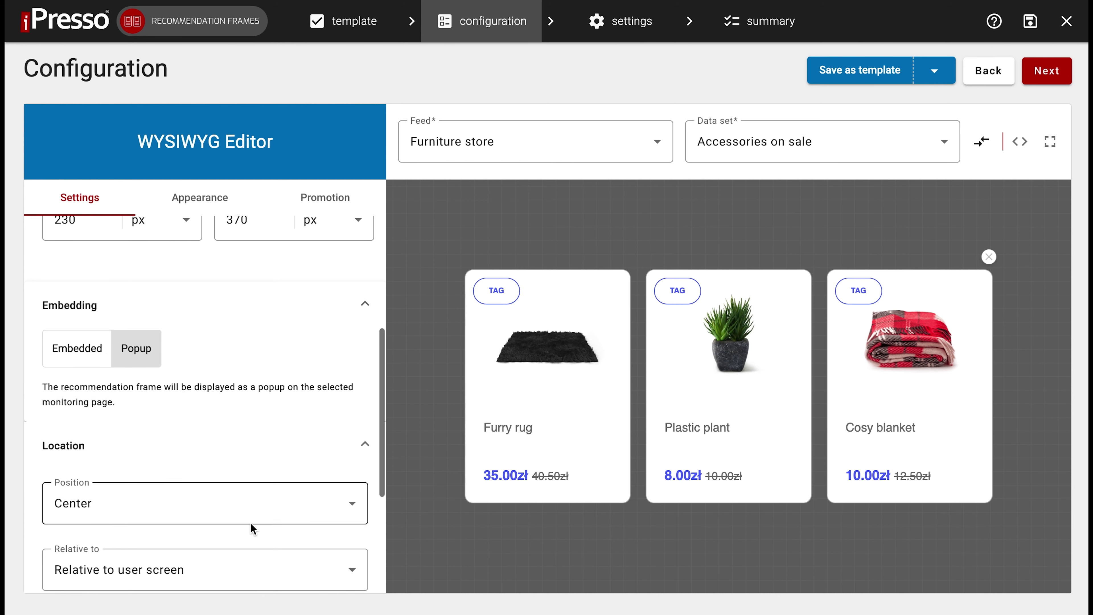
left_click(102, 358)
scroll(244, 355, "down", 1)
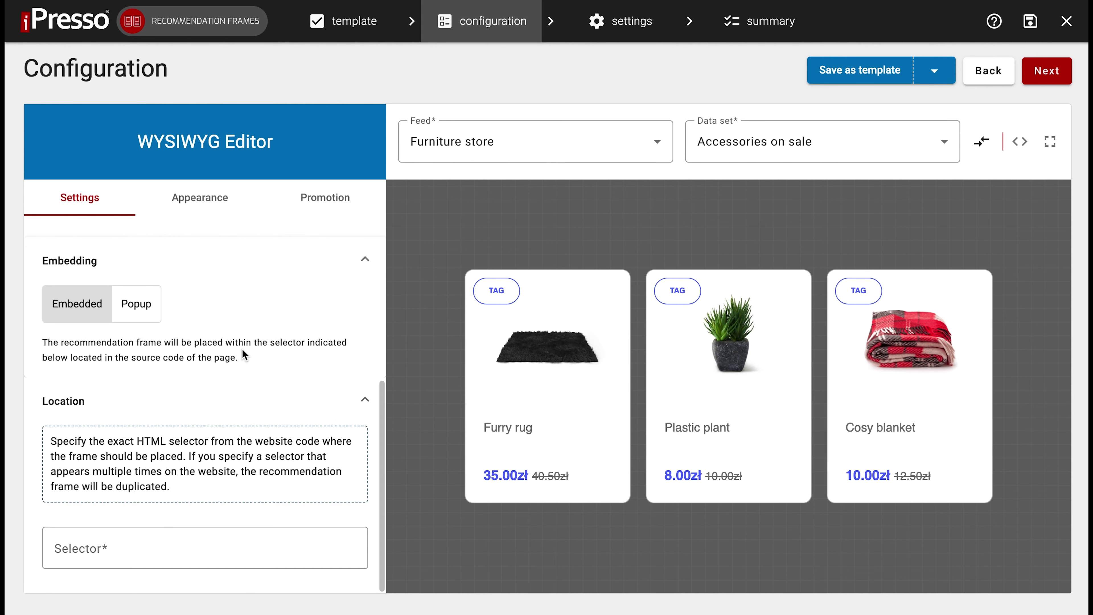
left_click(93, 546)
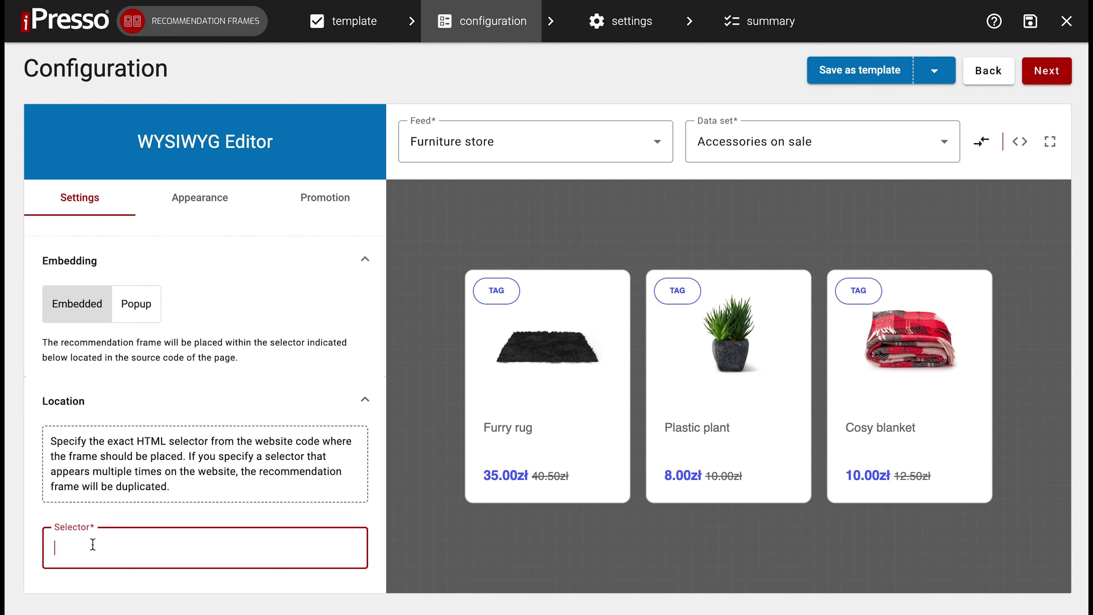
type("Frame")
left_click(110, 514)
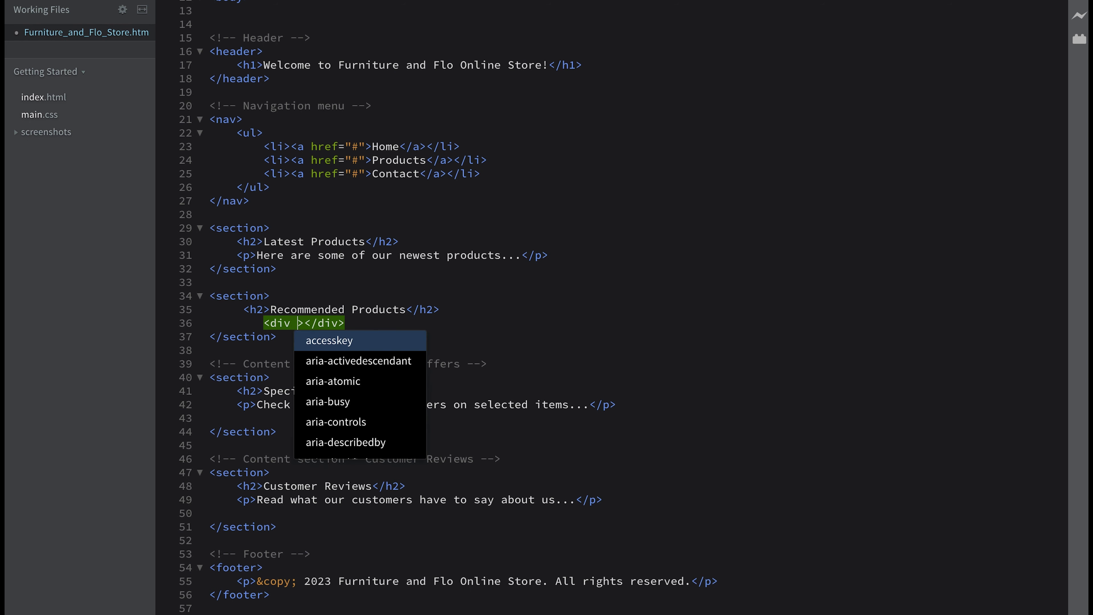
In the code editor, add id="Frame" to the div under the Recommended Products heading in the store page
type("id=\"Frame\"")
left_click(531, 299)
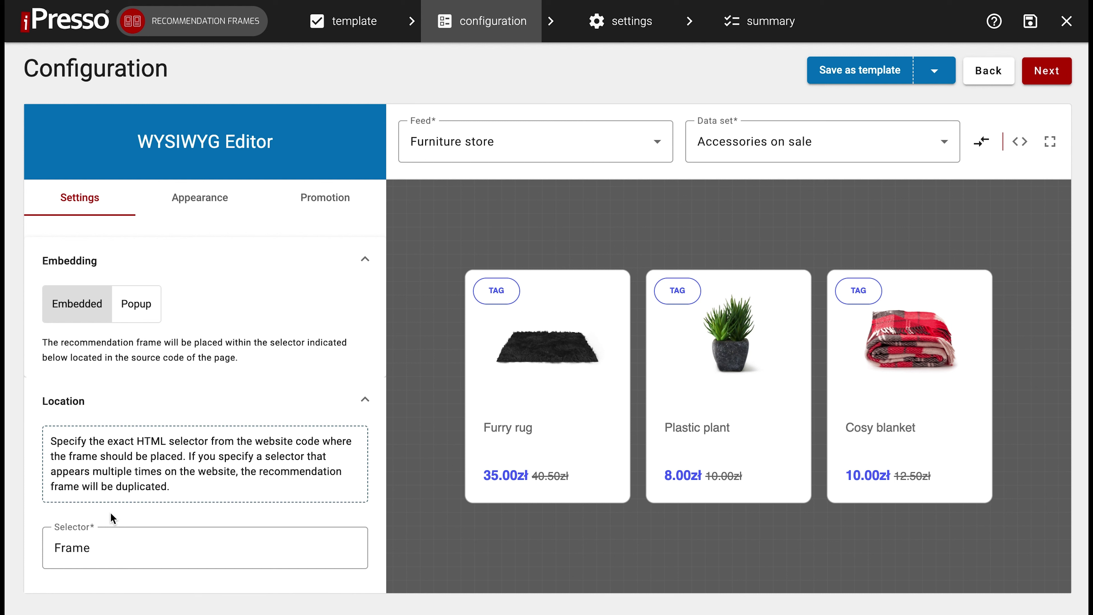
Set the cursor style of the links to wait in the frame's appearance settings
left_click(216, 215)
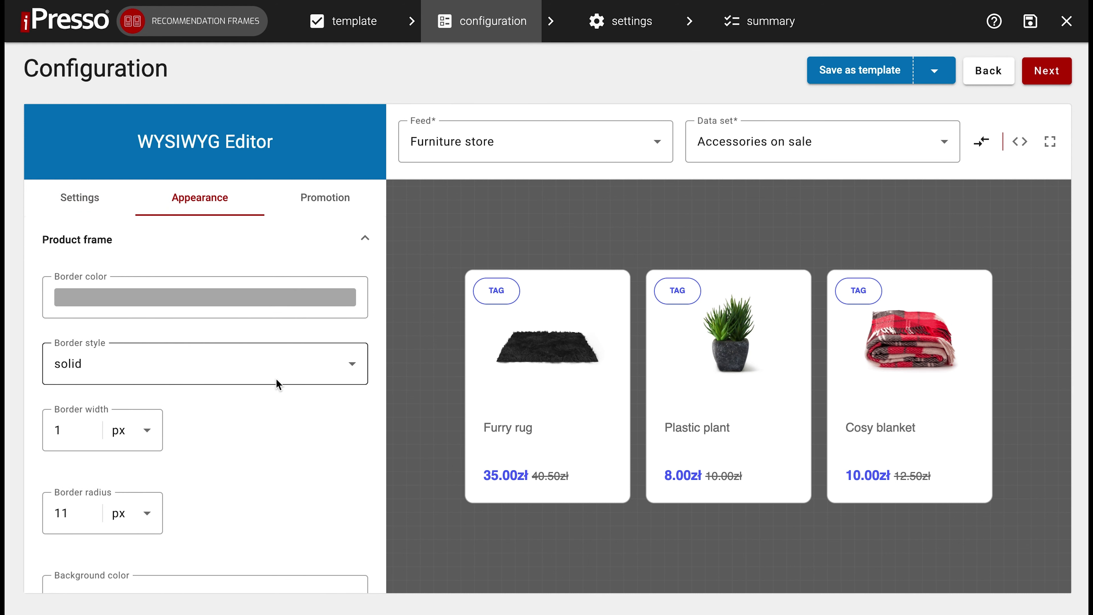
scroll(276, 381, "down", 5)
scroll(276, 381, "down", 10)
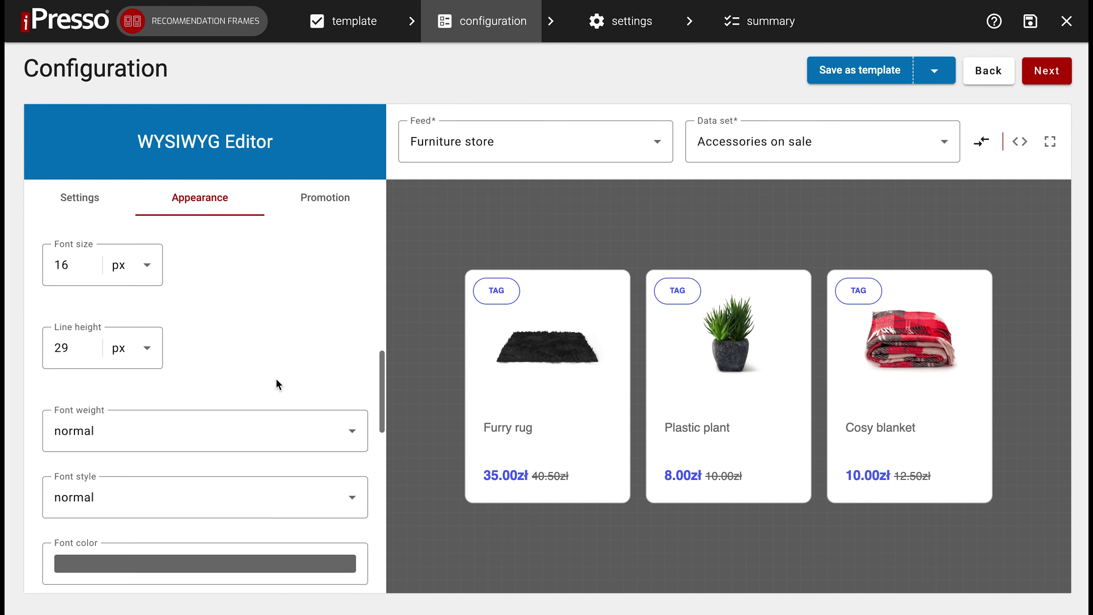
scroll(276, 382, "down", 6)
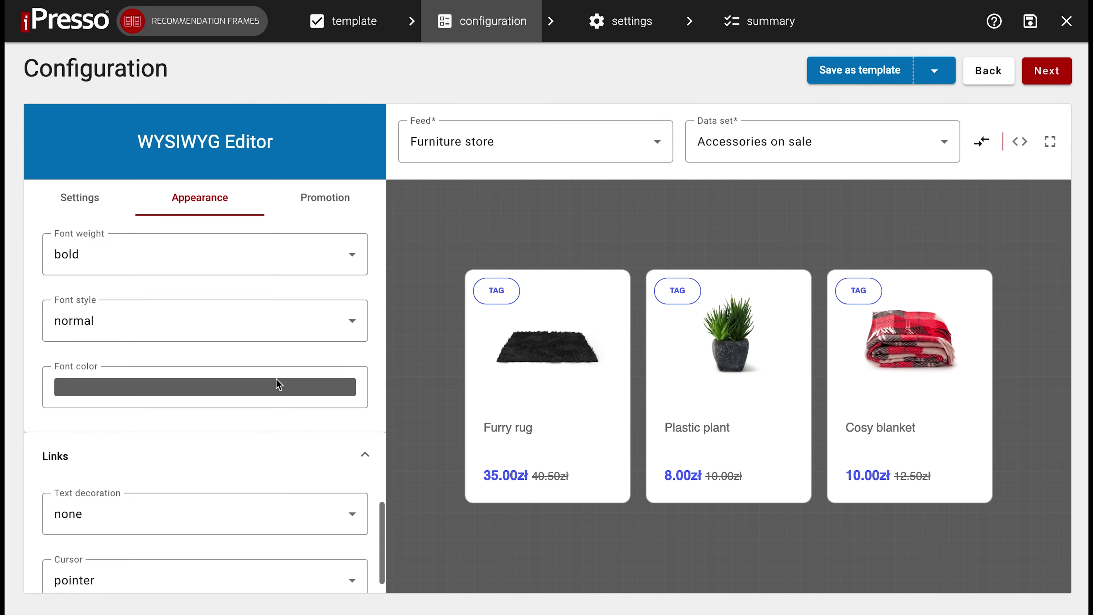
left_click(296, 540)
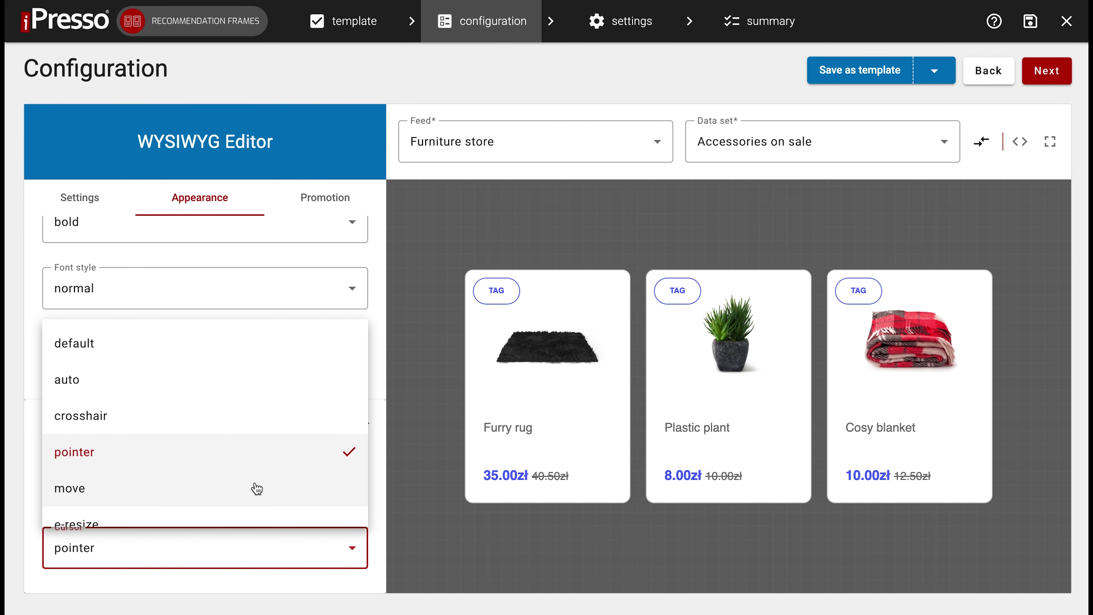
scroll(257, 487, "down", 10)
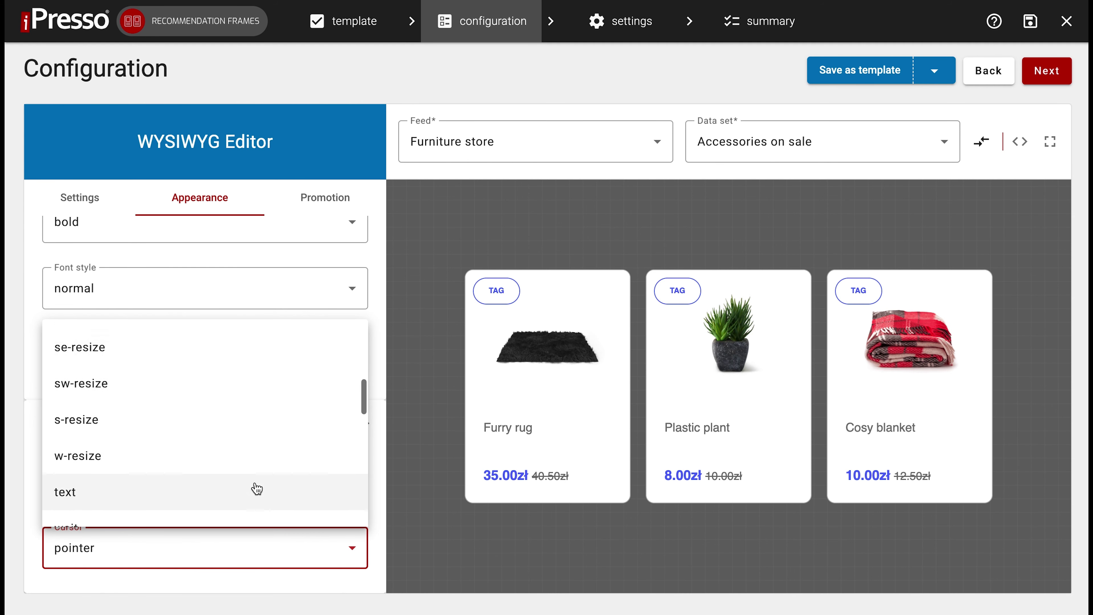
scroll(257, 488, "down", 2)
left_click(117, 349)
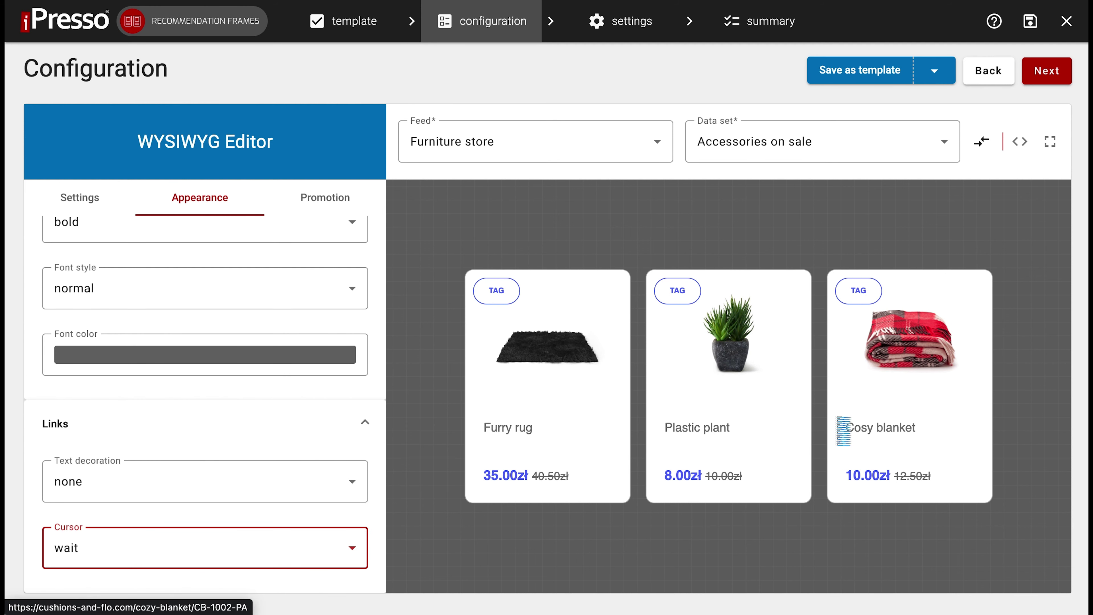
Set the cursor style of the links to default
left_click(261, 546)
scroll(161, 340, "up", 10)
left_click(161, 341)
Set the promotion price currency to $ in the frame's promotion settings
left_click(300, 200)
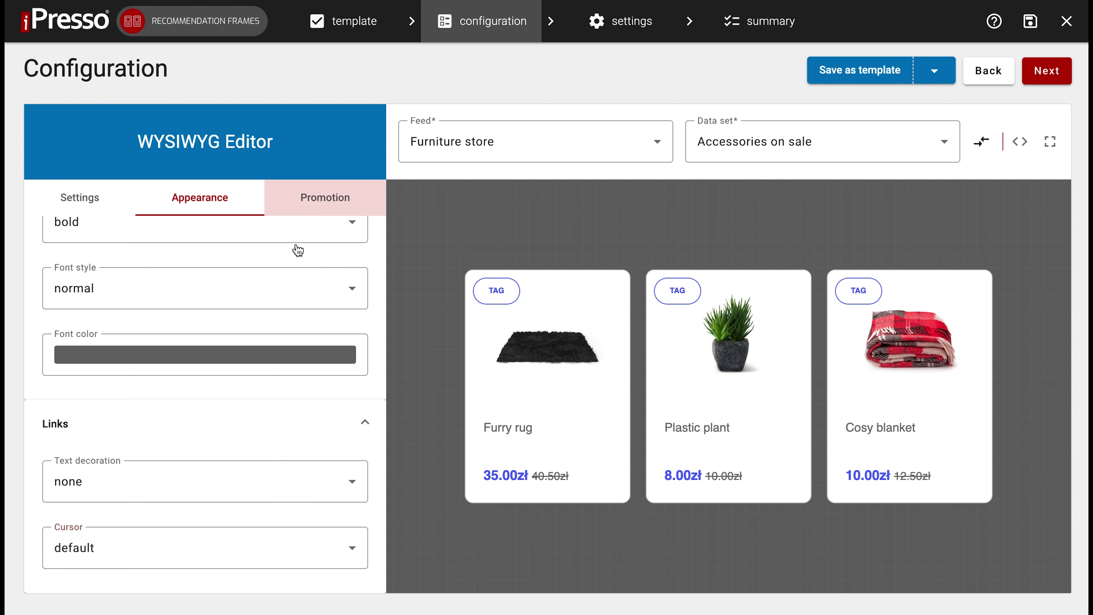
scroll(290, 302, "down", 4)
scroll(288, 302, "down", 3)
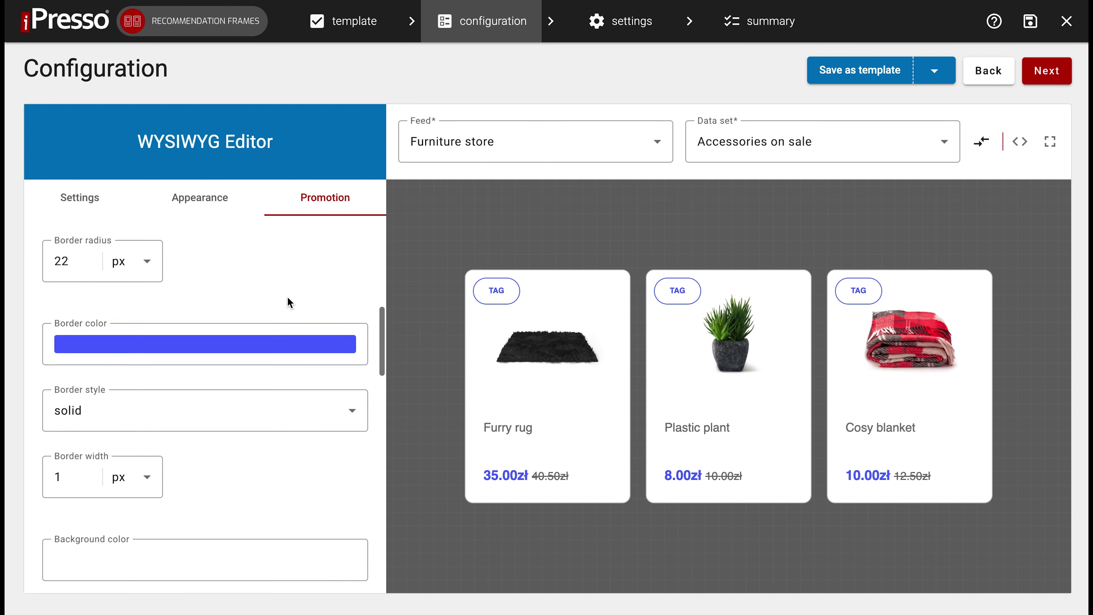
scroll(289, 303, "up", 10)
double_click(160, 239)
type("$")
Set the base price currency to $
scroll(285, 361, "down", 5)
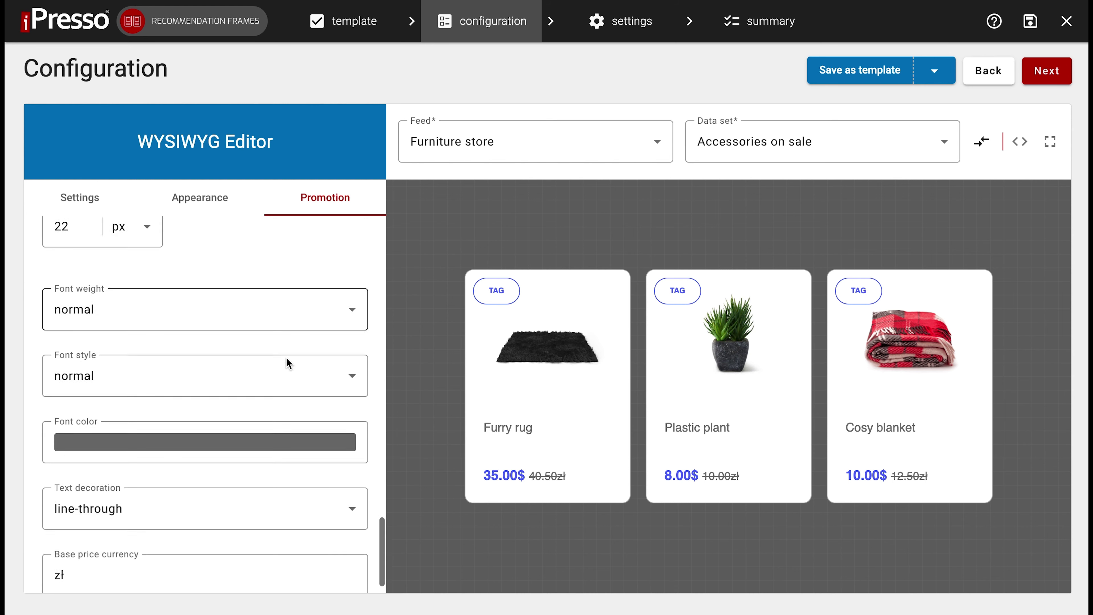
double_click(196, 547)
type("$")
scroll(194, 519, "down", 5)
Replace the promotion tag text with SALE
scroll(195, 519, "up", 8)
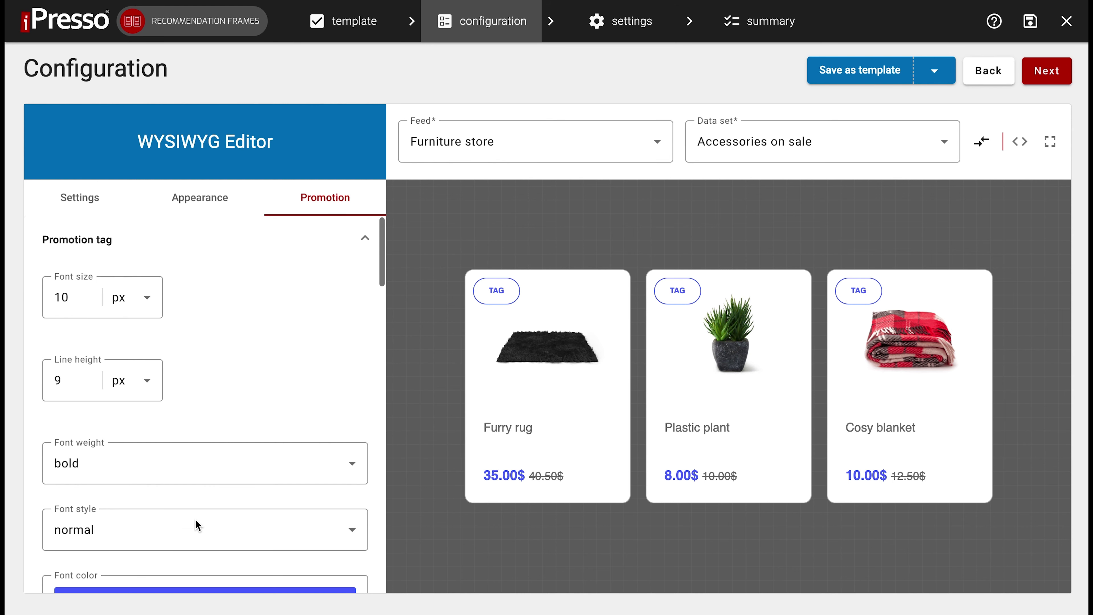
scroll(194, 519, "down", 4)
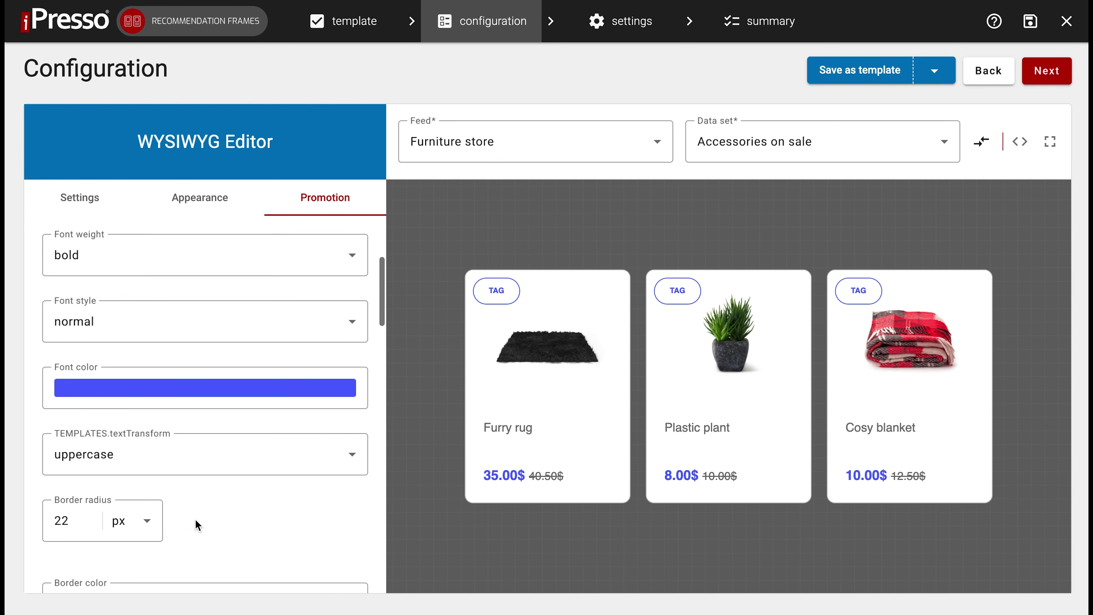
scroll(196, 524, "down", 5)
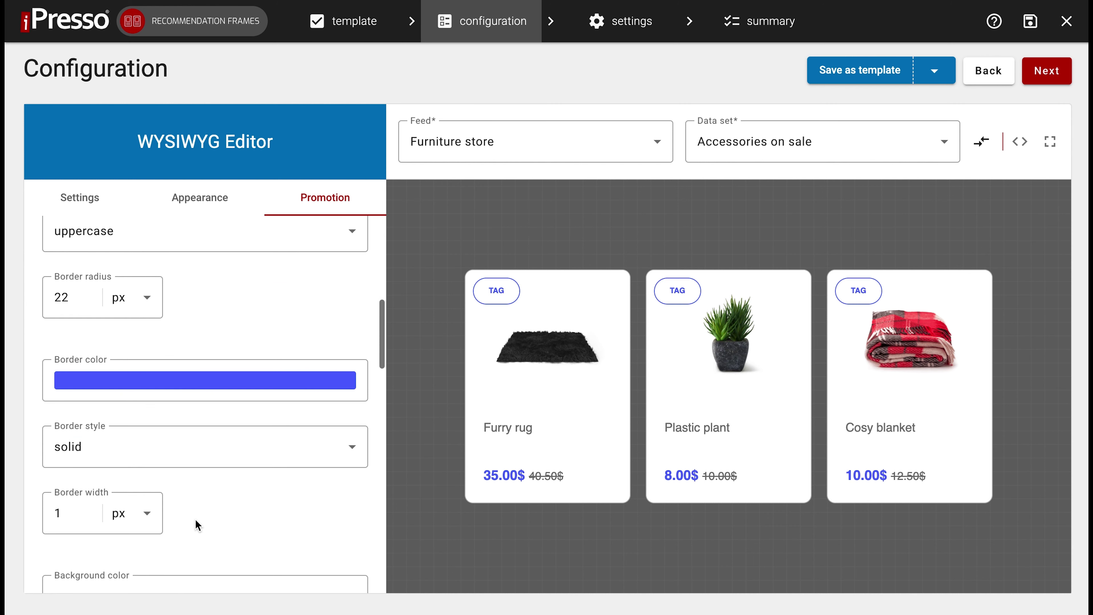
scroll(197, 525, "down", 2)
scroll(198, 525, "down", 2)
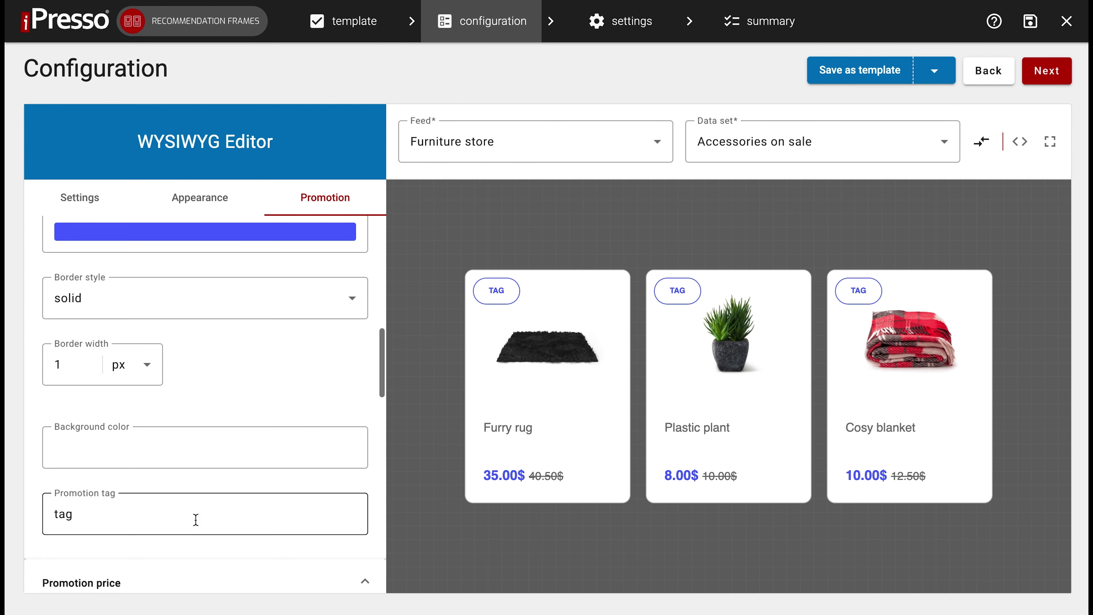
left_click(195, 517)
key("BackSpace")
key("BackSpace")
key("BackSpace")
type("S")
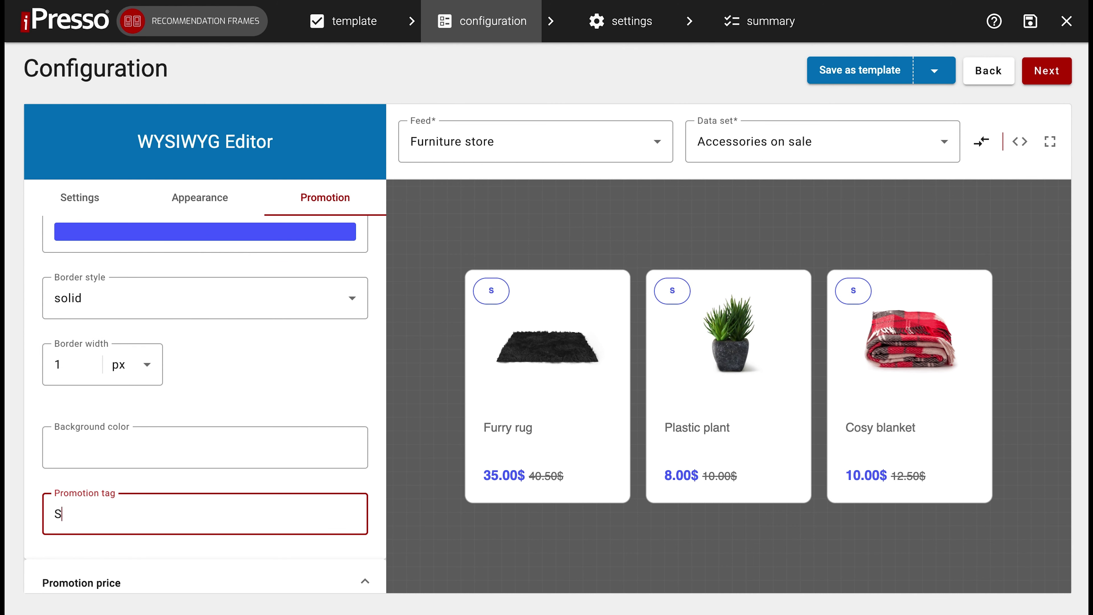
type("ALE")
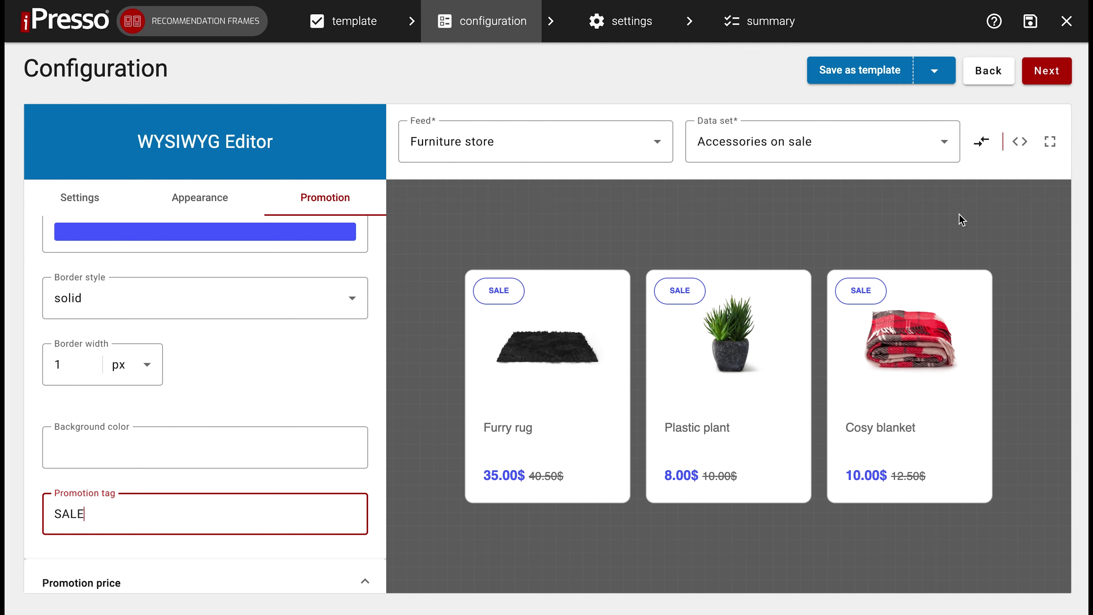
Examine the frame's HTML code and the manual's HTML tag and products variables, and return to the WYSIWYG editor
left_click(1020, 141)
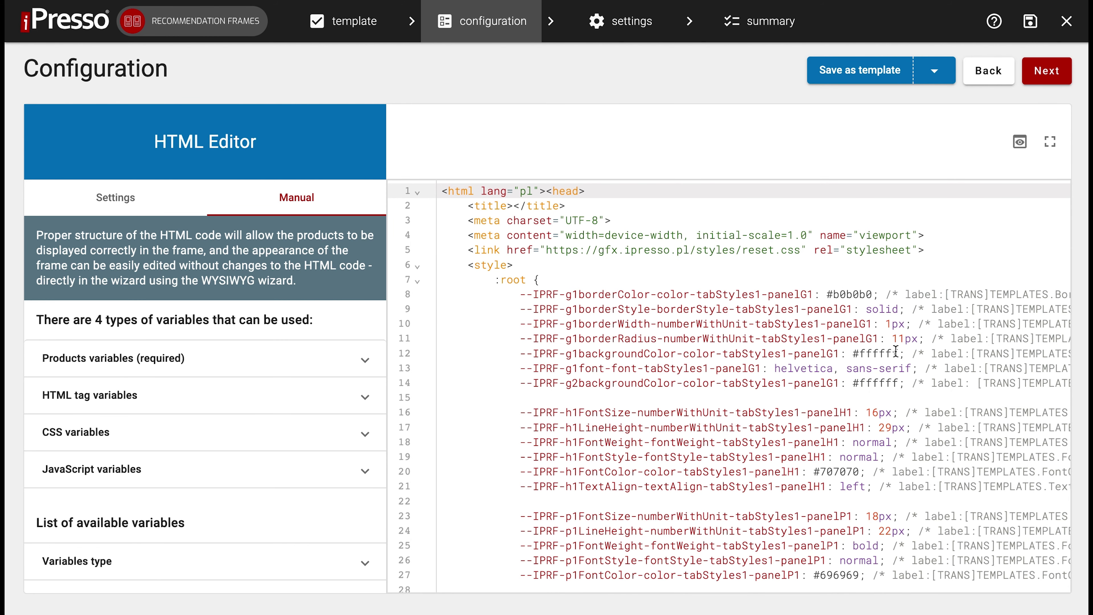
left_click(363, 397)
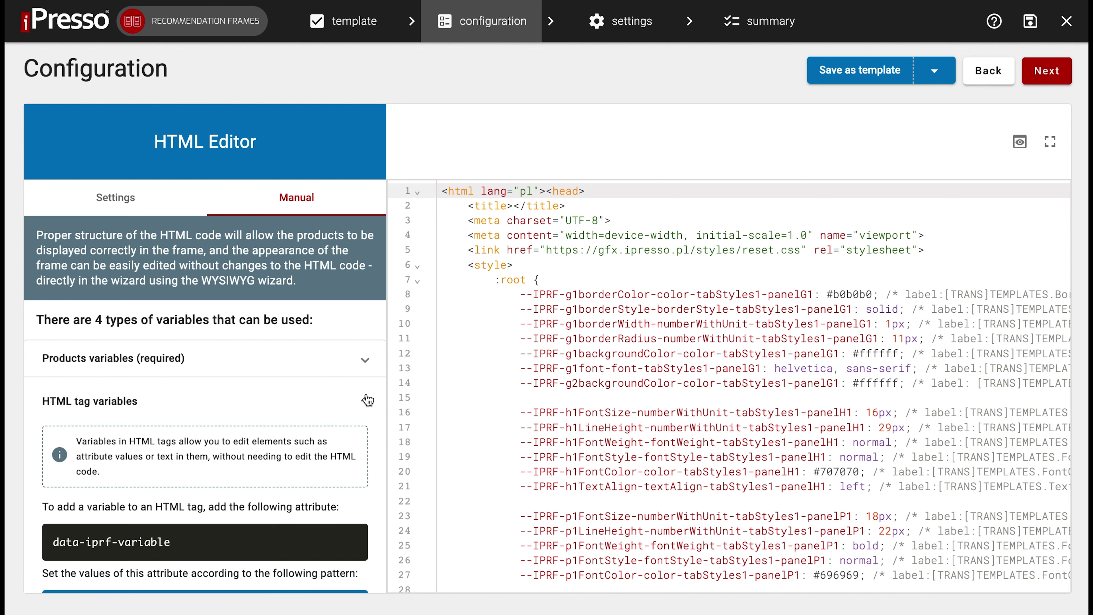
left_click(364, 397)
left_click(368, 361)
left_click(375, 365)
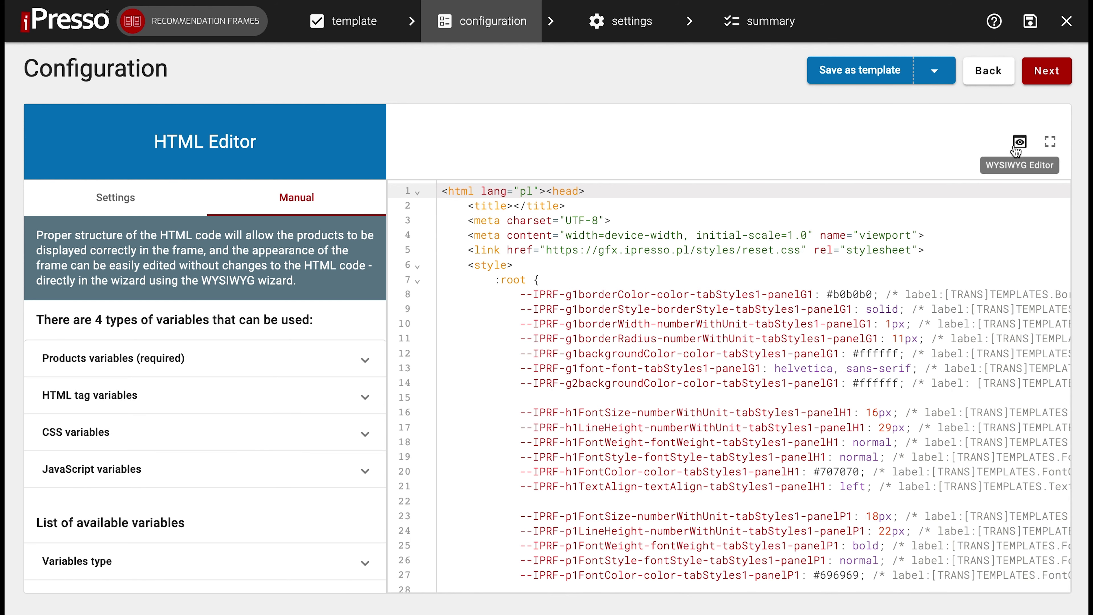
left_click(1019, 141)
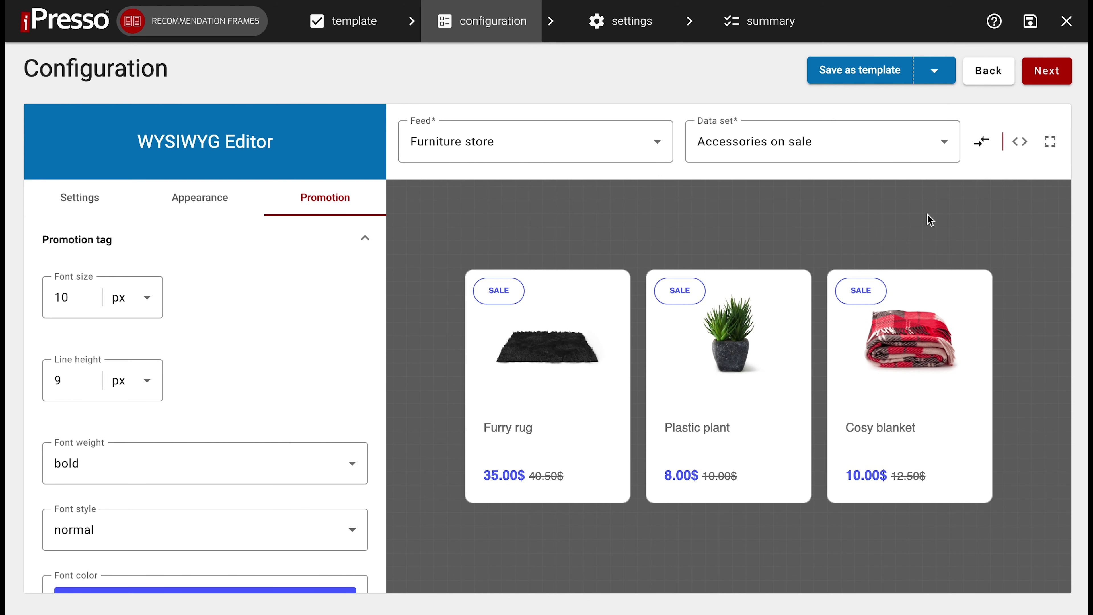
Proceed to the frame settings, name the frame Accessories promo and enter the description "This is the frame with accessories on sale!"
left_click(1047, 70)
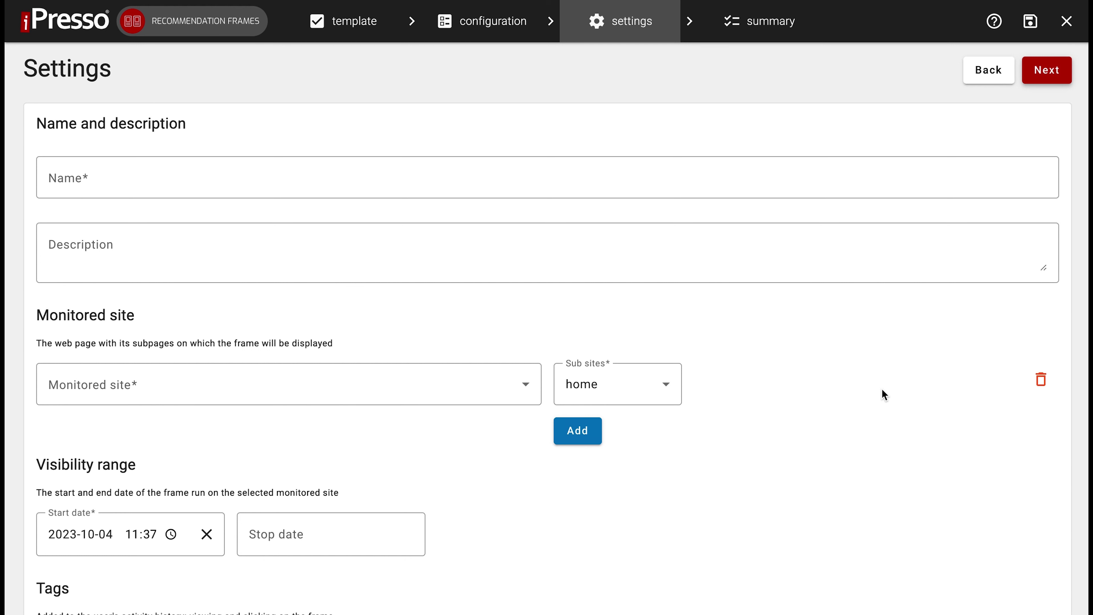
left_click(577, 171)
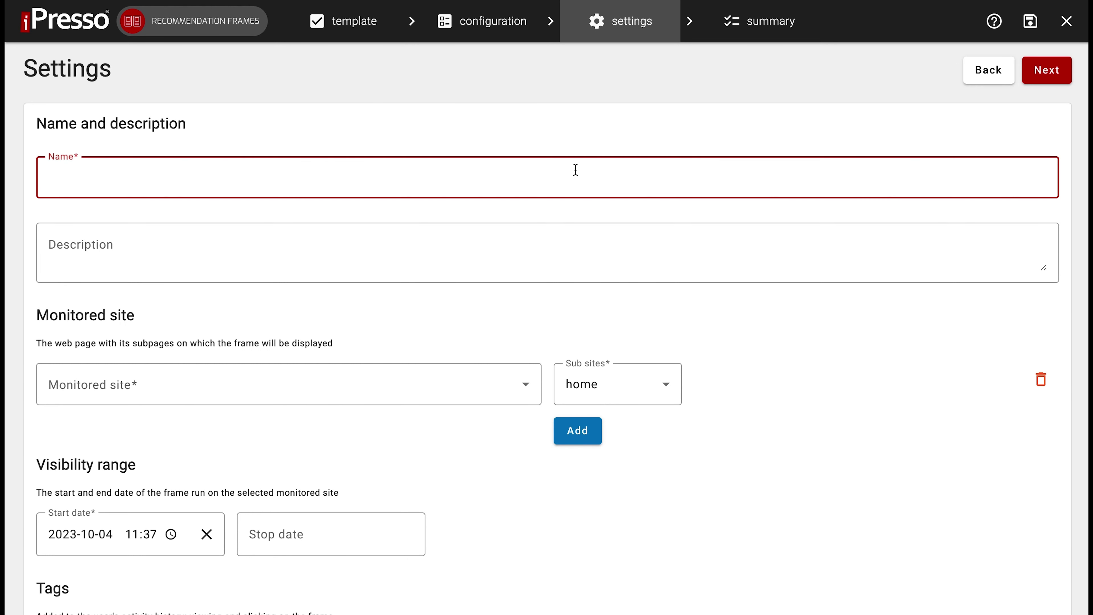
type("Accessories promo")
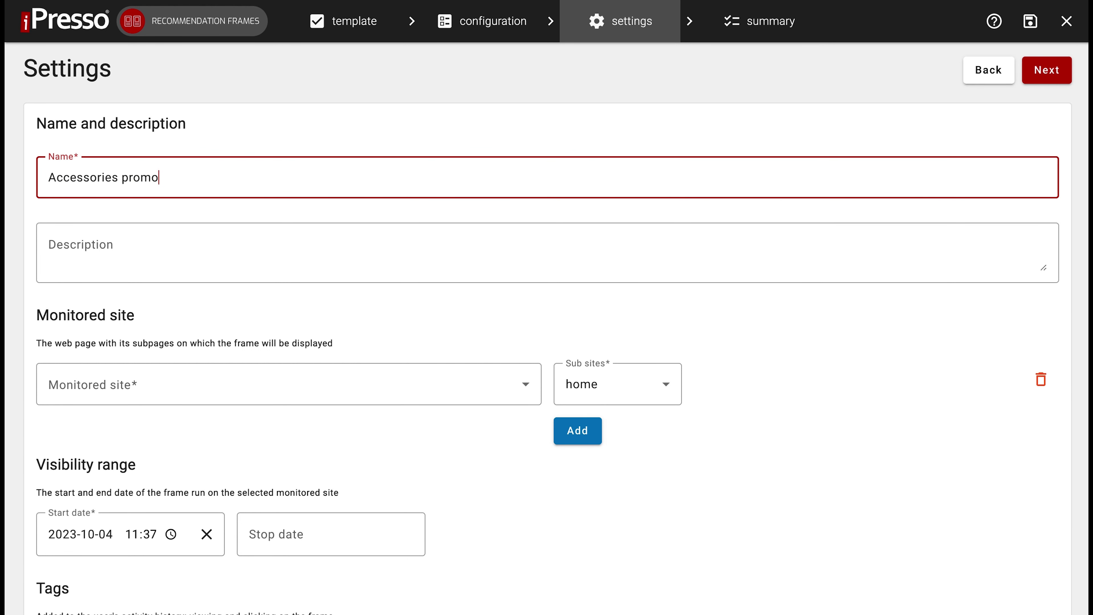
left_click(530, 245)
type("This is the fr")
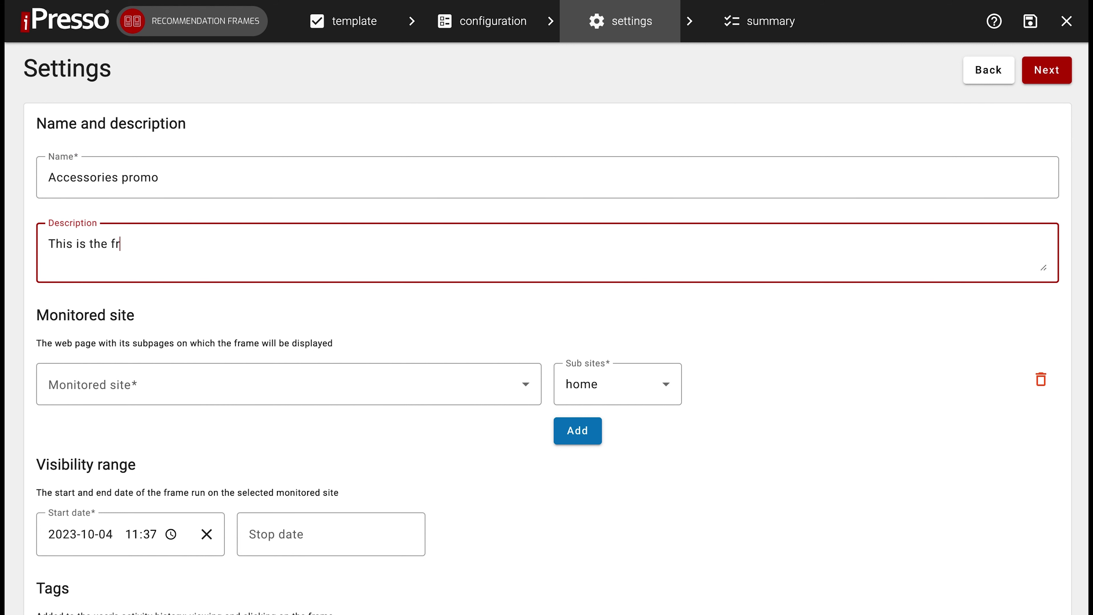
type("ame with accessories on sale!")
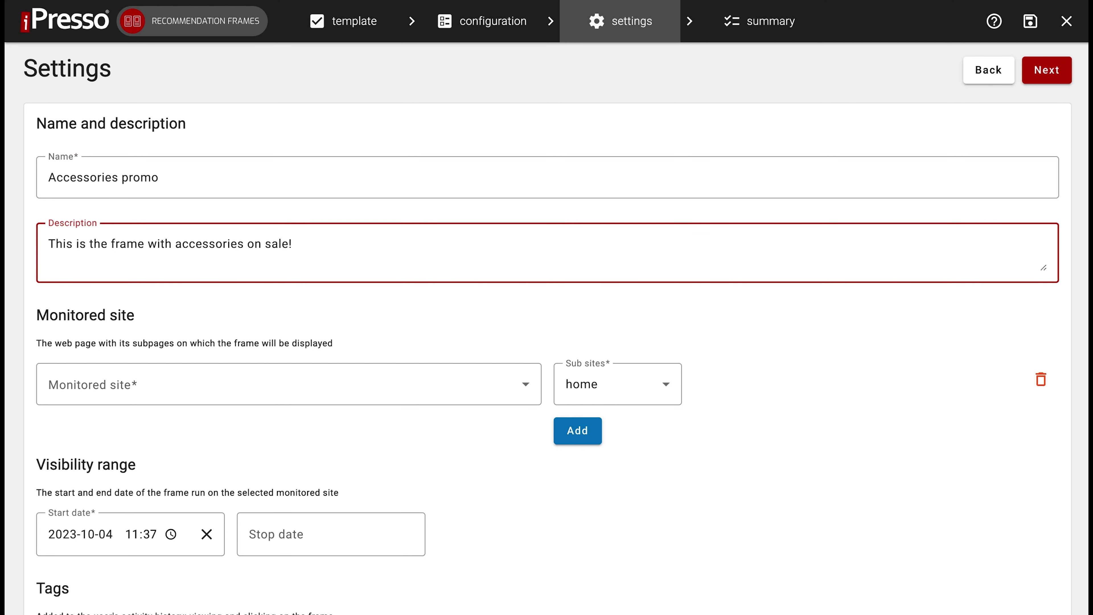
left_click(466, 395)
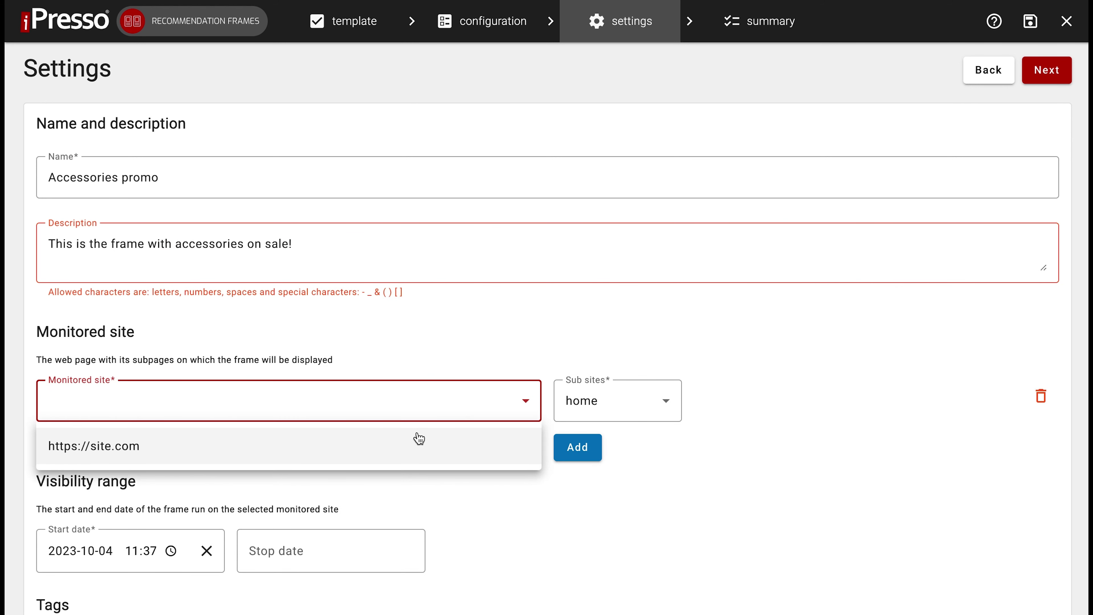
left_click(416, 440)
left_click(423, 235)
key("BackSpace")
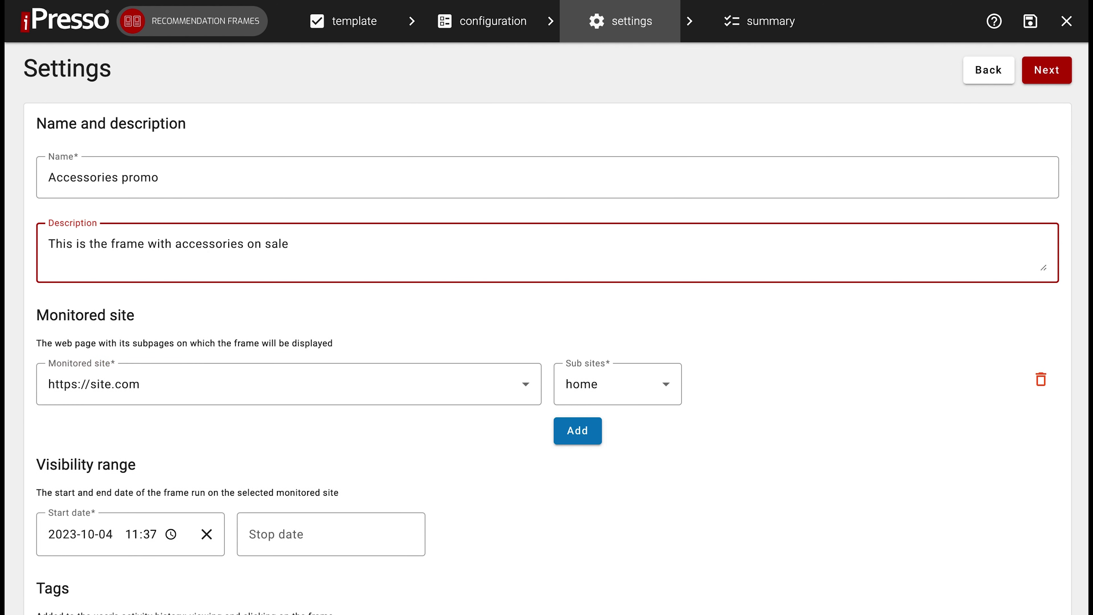
left_click(455, 316)
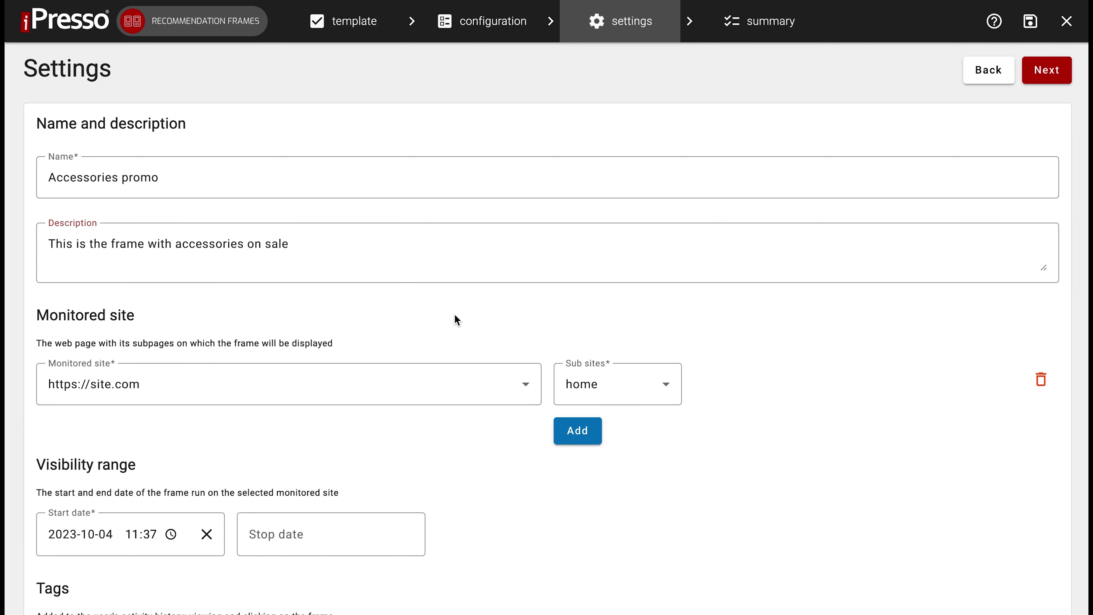
left_click(673, 391)
left_click(761, 425)
scroll(762, 421, "down", 3)
left_click(290, 427)
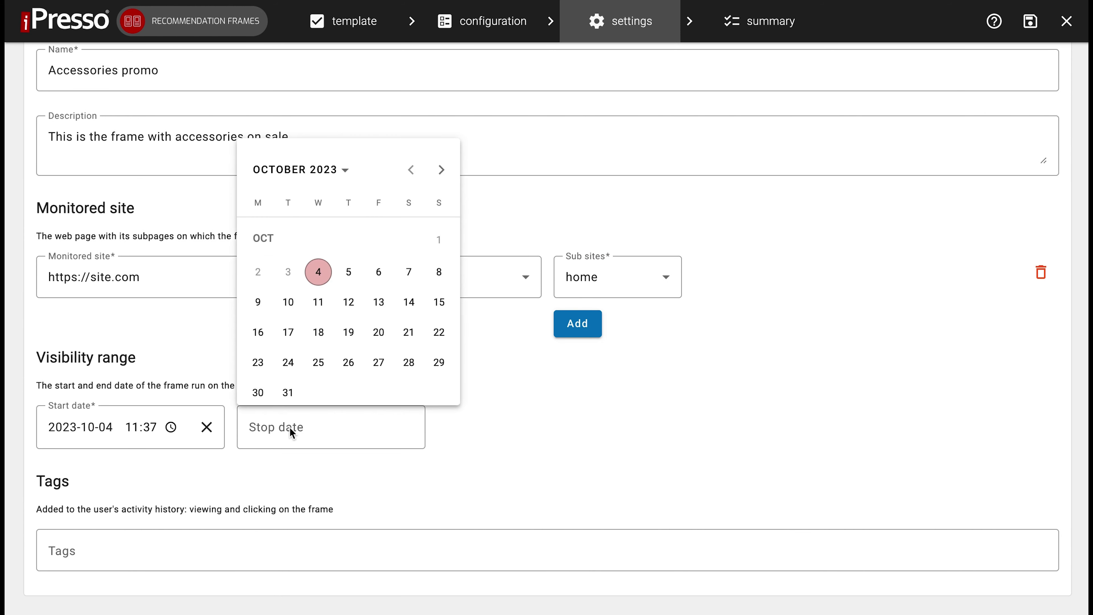
left_click(289, 392)
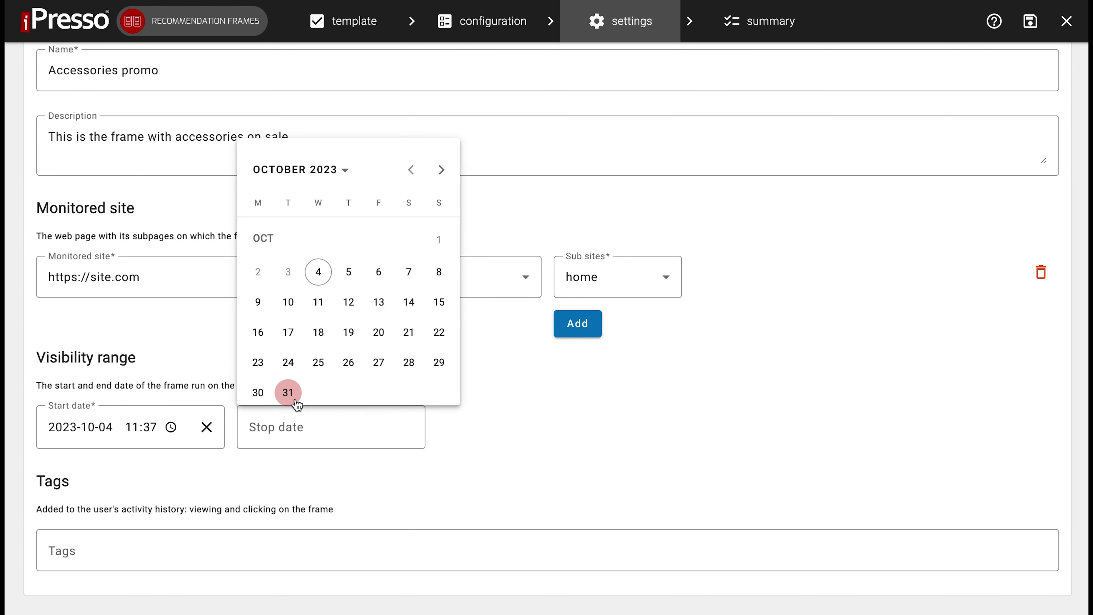
type("23:--")
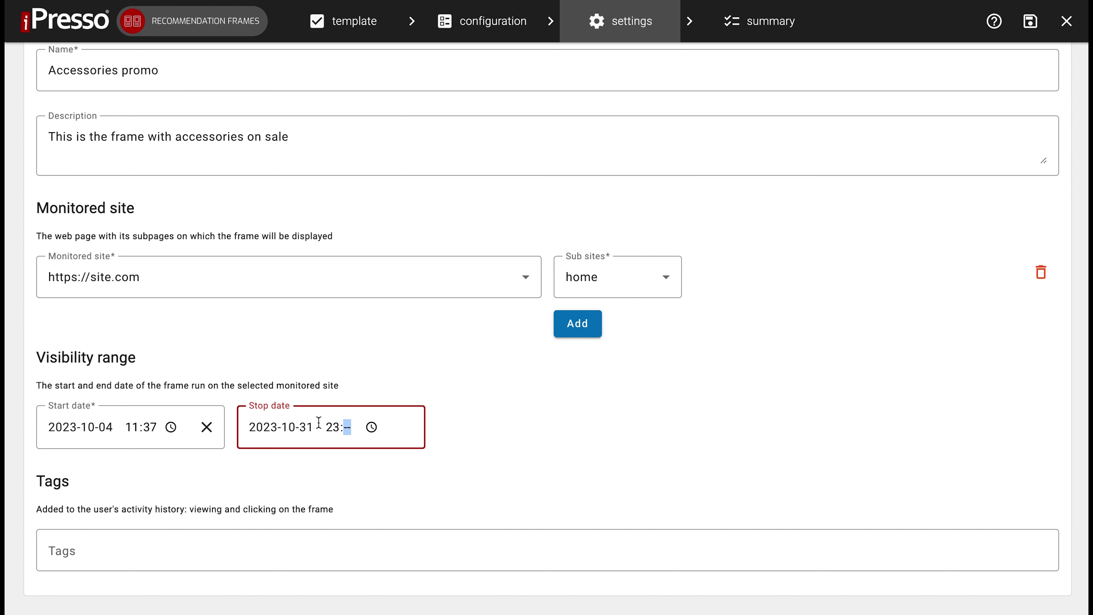
type("05")
left_click(491, 446)
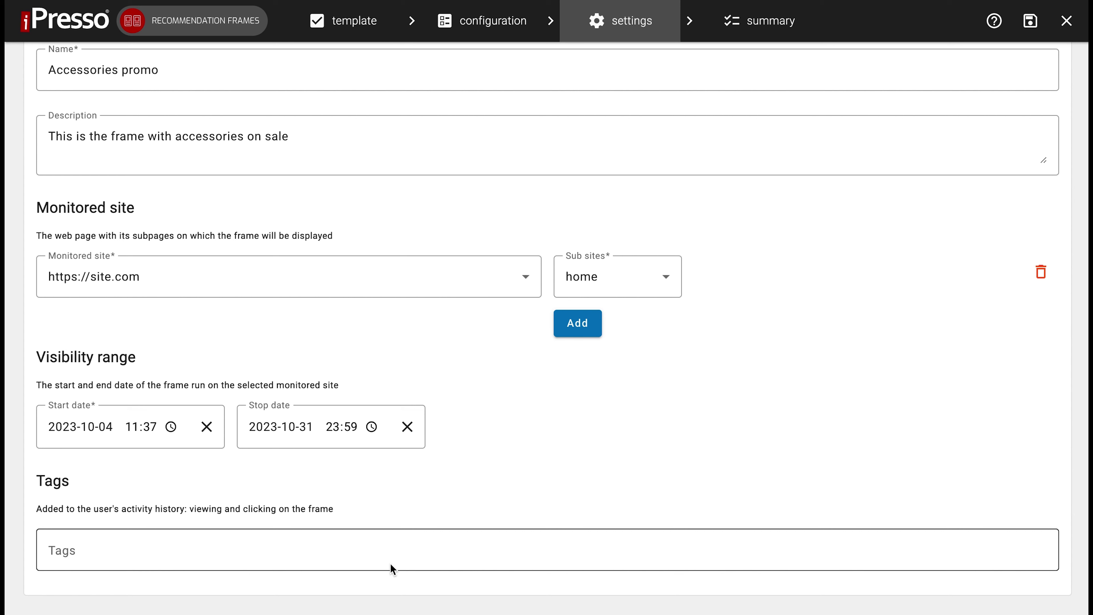
Proceed from the settings to the summary, save the recommendation frame and exit the creator
scroll(618, 461, "up", 3)
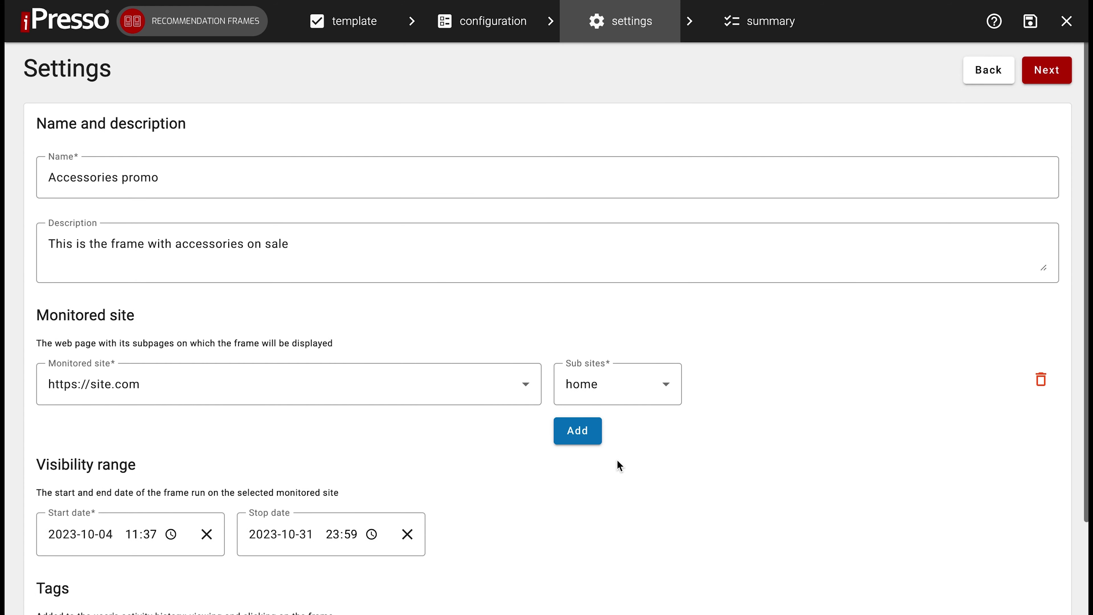
left_click(1050, 76)
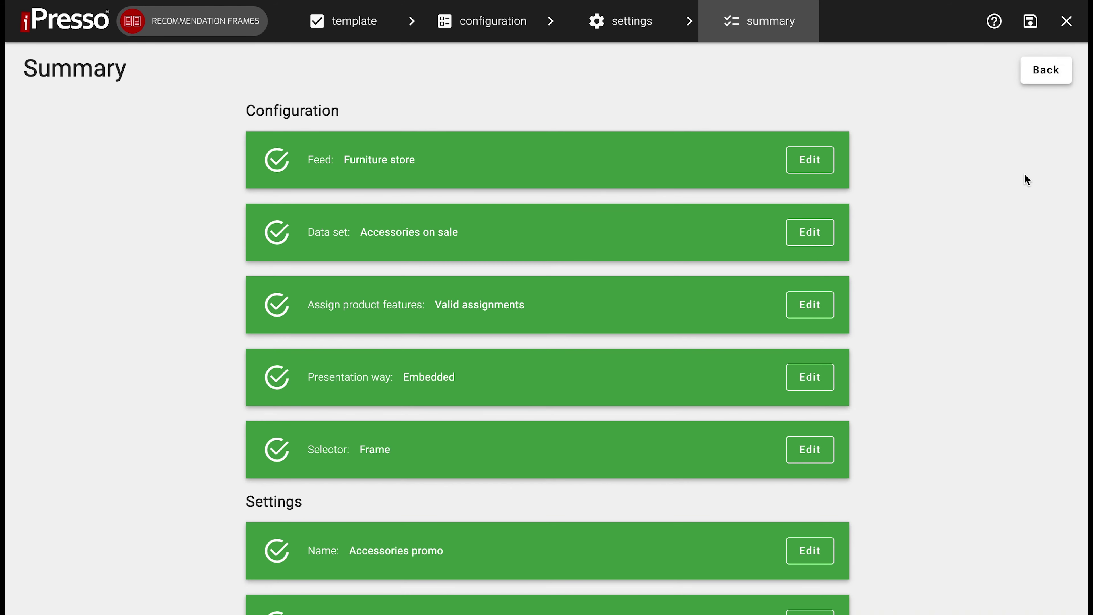
scroll(1001, 308, "down", 6)
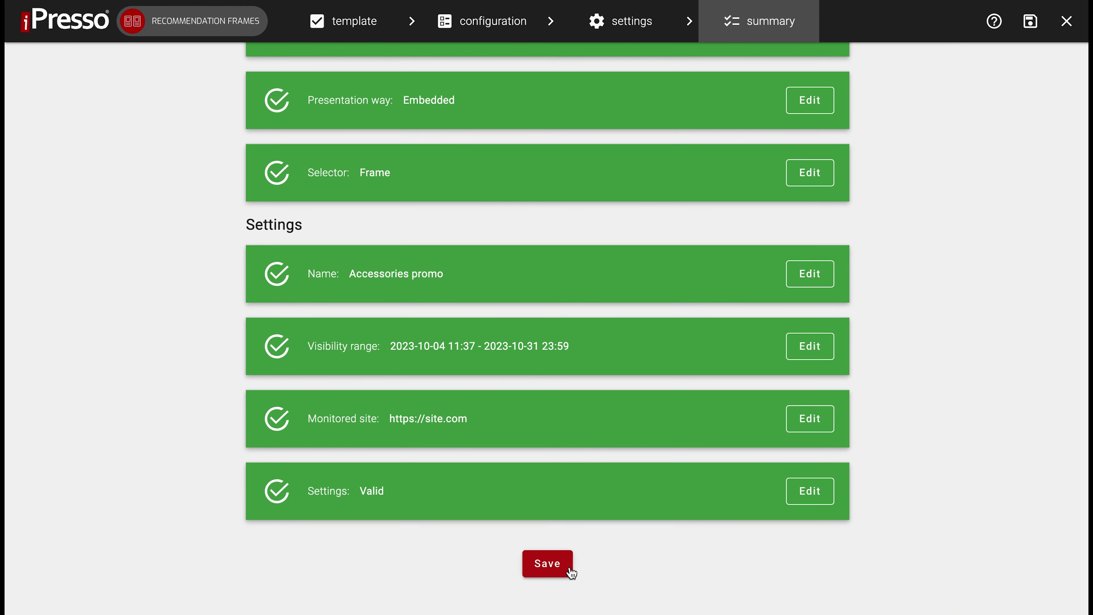
left_click(568, 571)
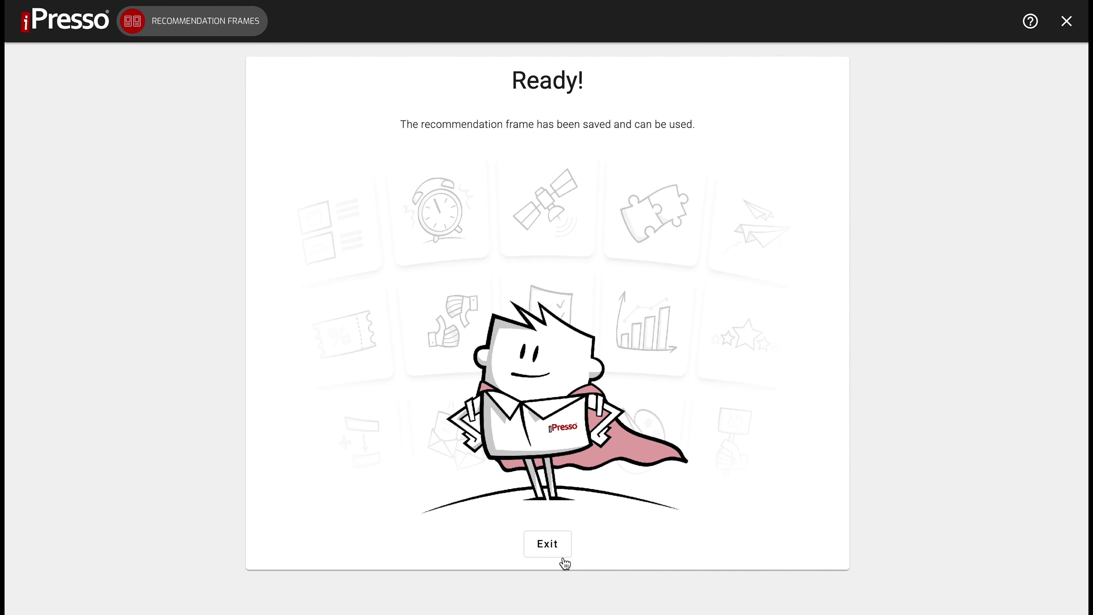
left_click(563, 556)
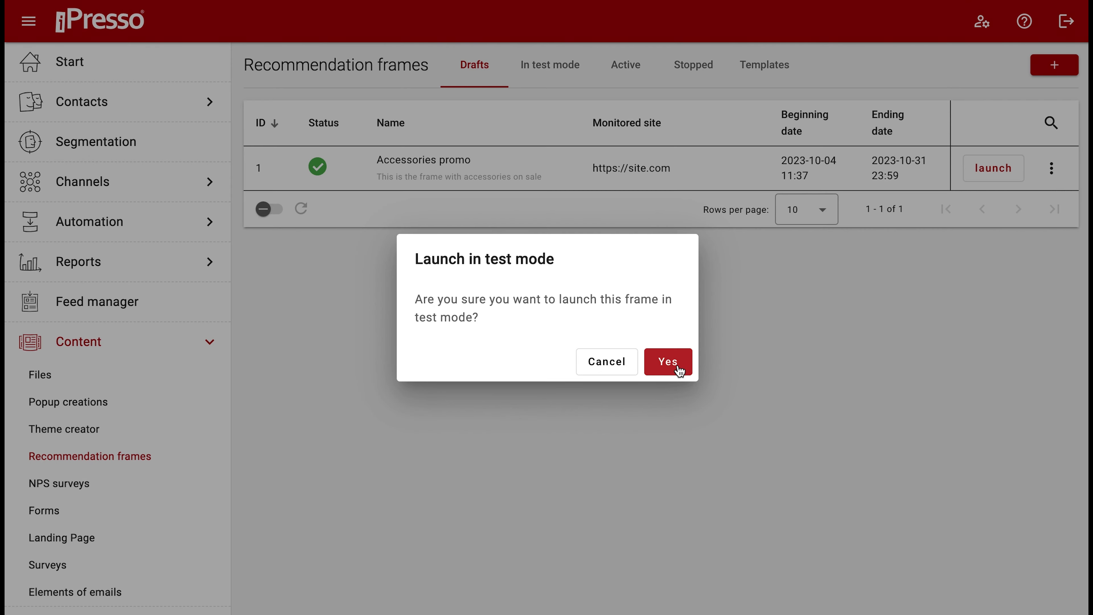
left_click(675, 367)
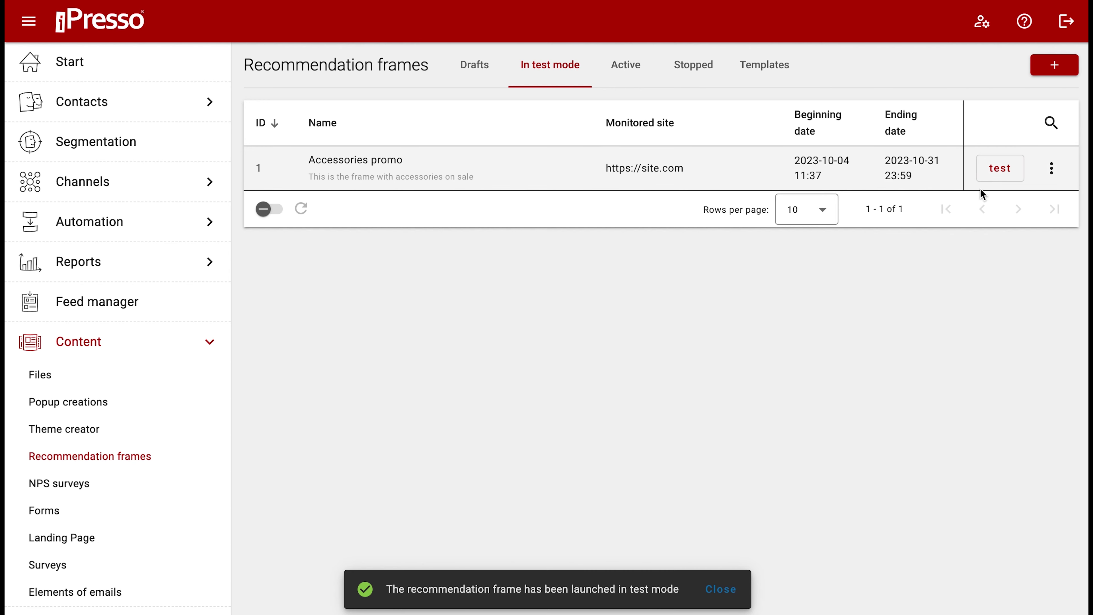
left_click(997, 172)
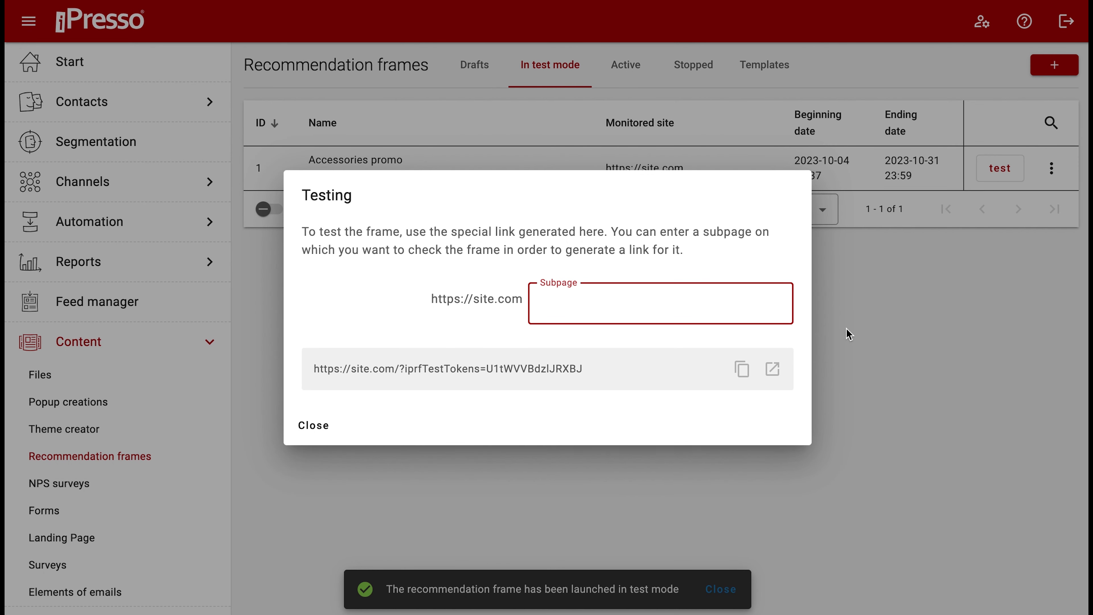
left_click(773, 369)
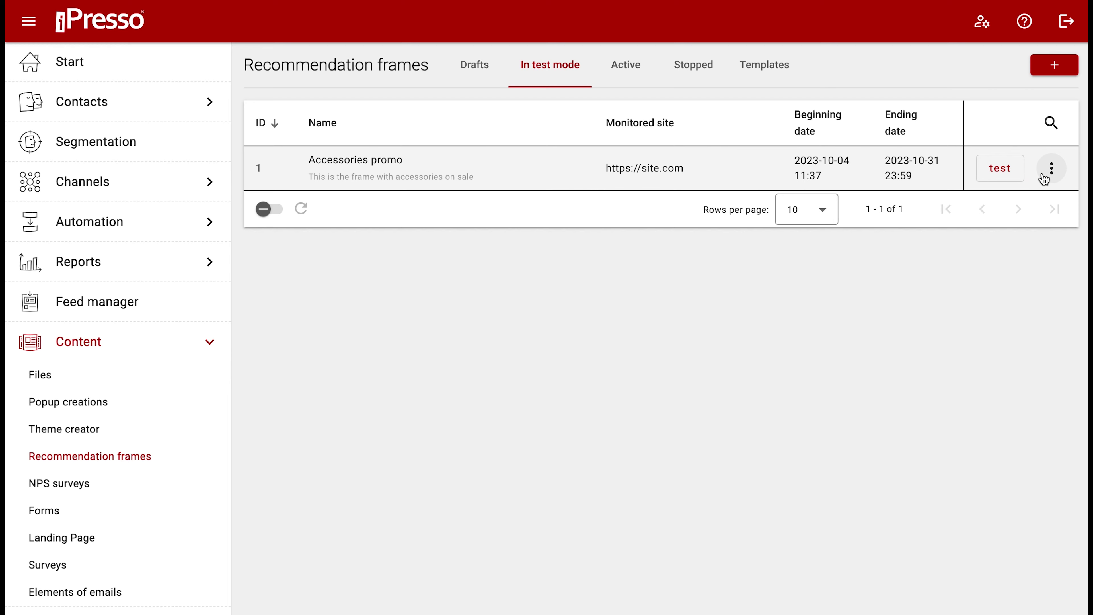
Stop the test mode of the Accessories promo frame and launch the frame from the drafts as active
left_click(1050, 169)
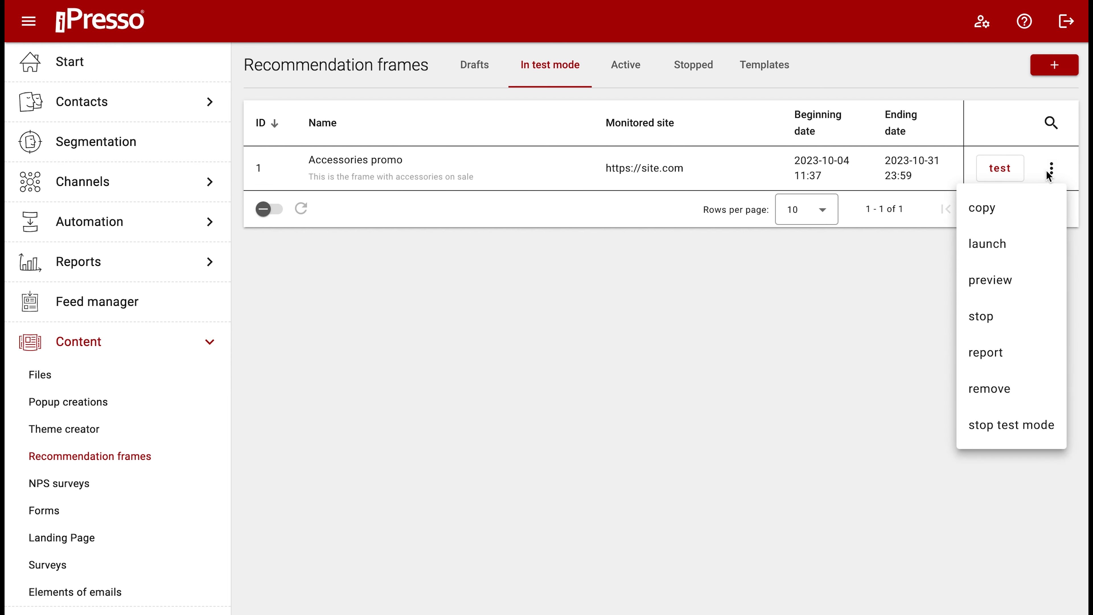
left_click(985, 424)
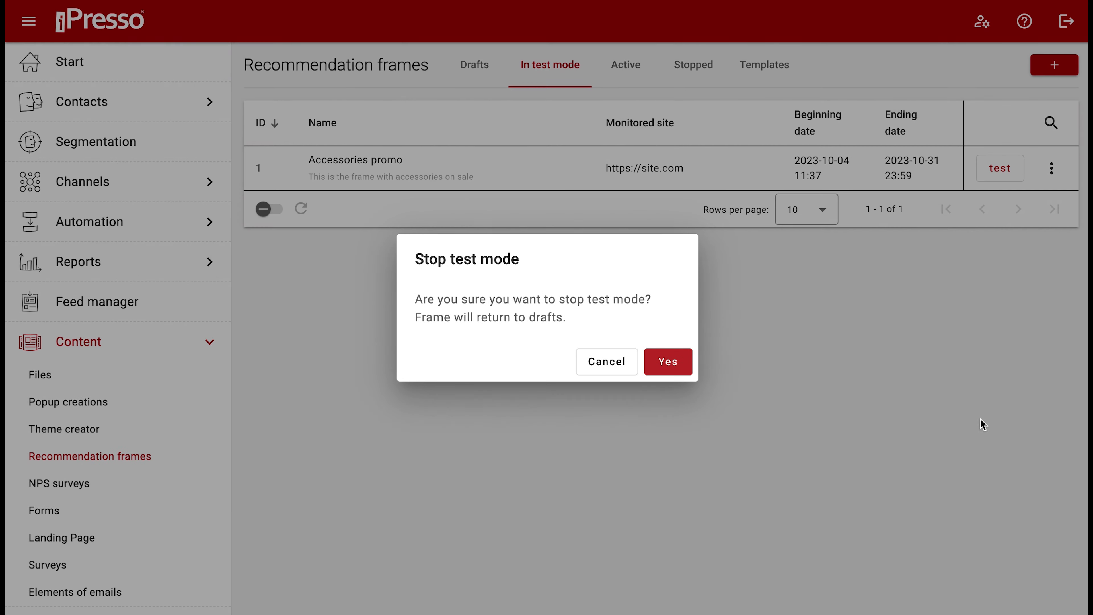
left_click(667, 363)
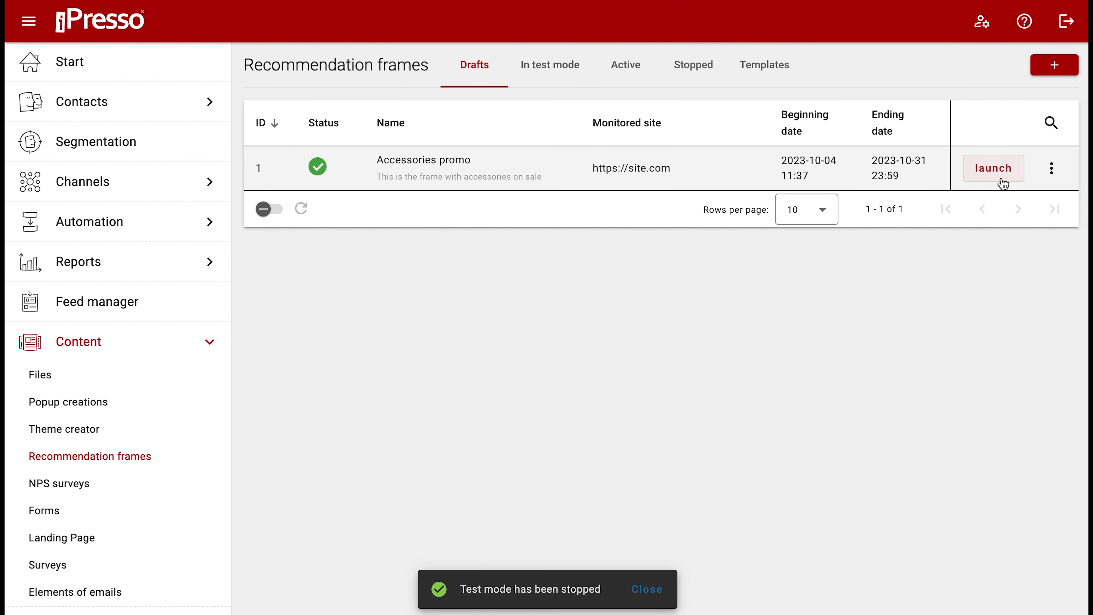
left_click(1001, 180)
left_click(657, 357)
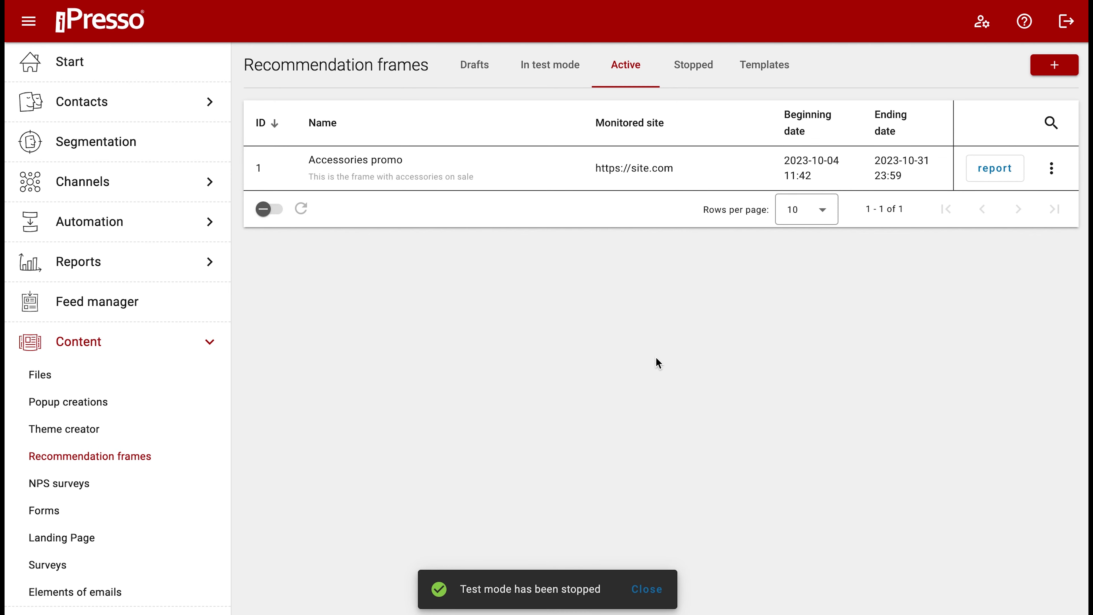
Show the frame's report at a monthly interval from July 2022 to September 2023 and examine the number of clicks and views
left_click(1002, 166)
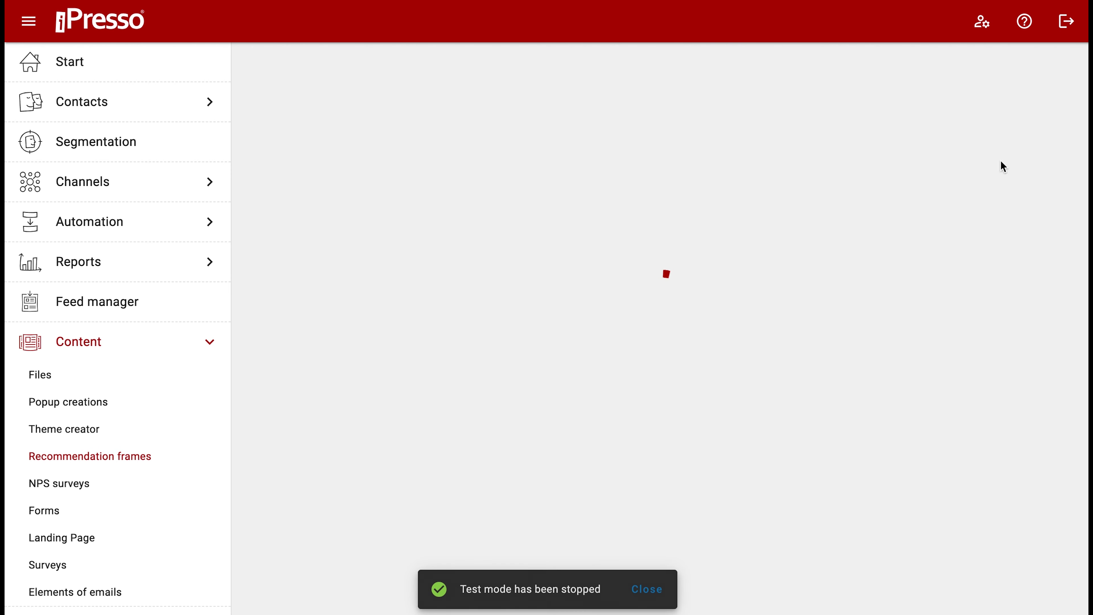
left_click(172, 297)
left_click(86, 408)
left_click(284, 297)
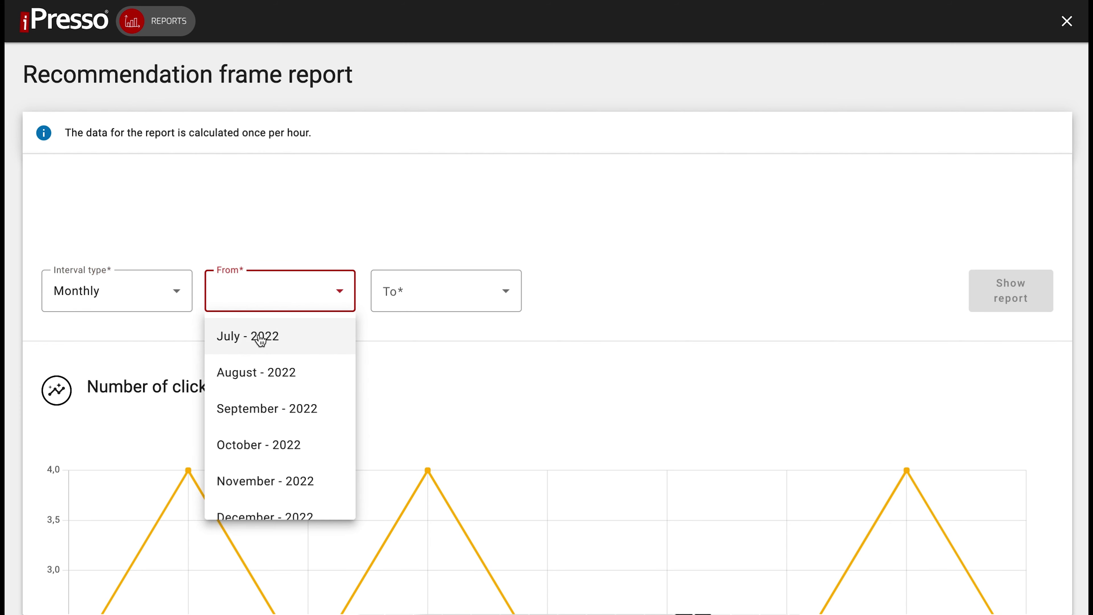
left_click(263, 336)
left_click(430, 303)
scroll(437, 453, "down", 5)
left_click(439, 493)
left_click(990, 284)
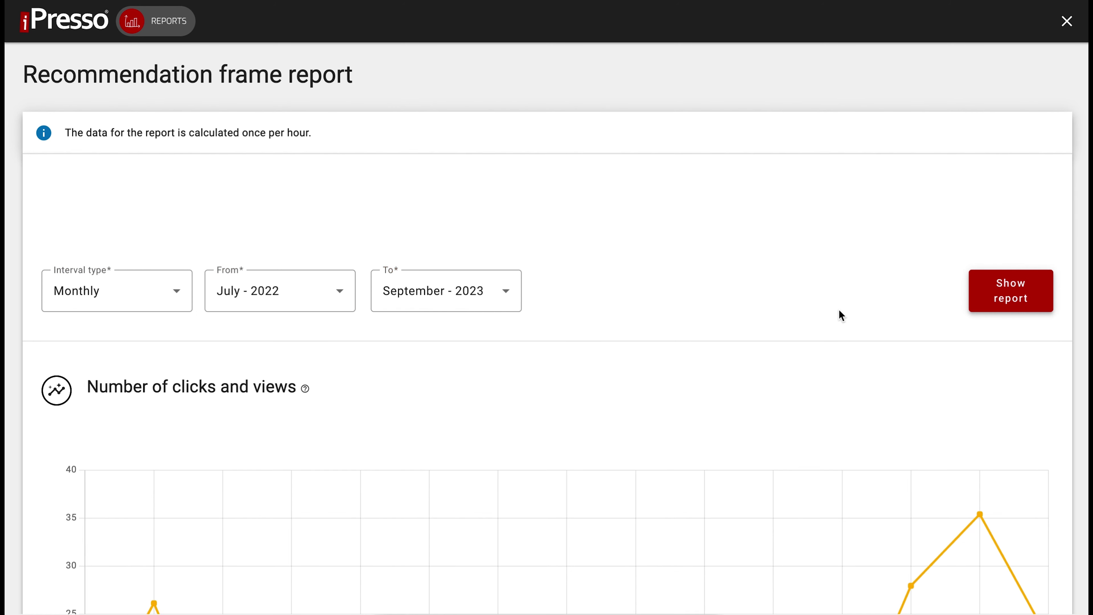
scroll(842, 314, "down", 3)
scroll(841, 314, "down", 4)
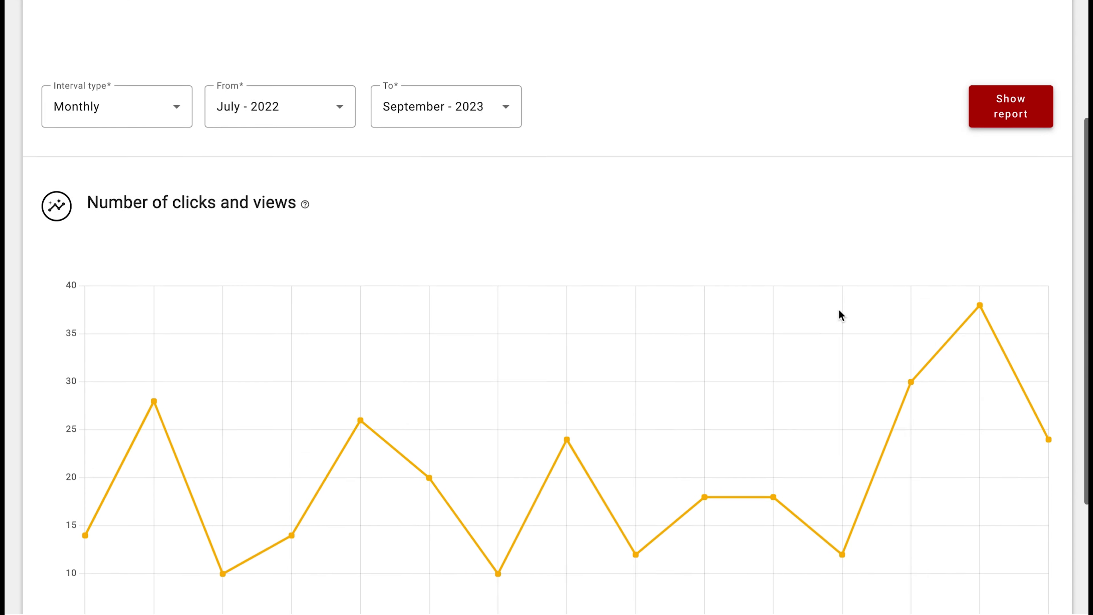